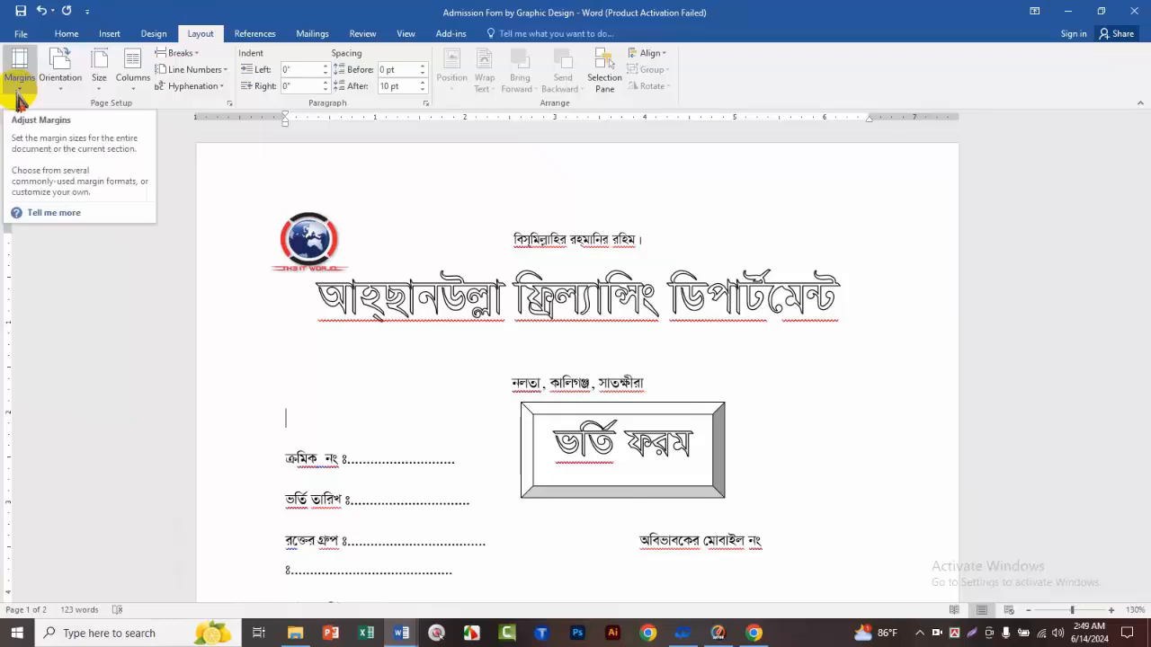
Step: Apply the Normal margin preset, 1" on every side, to the admission form and review the margin presets
left_click(19, 90)
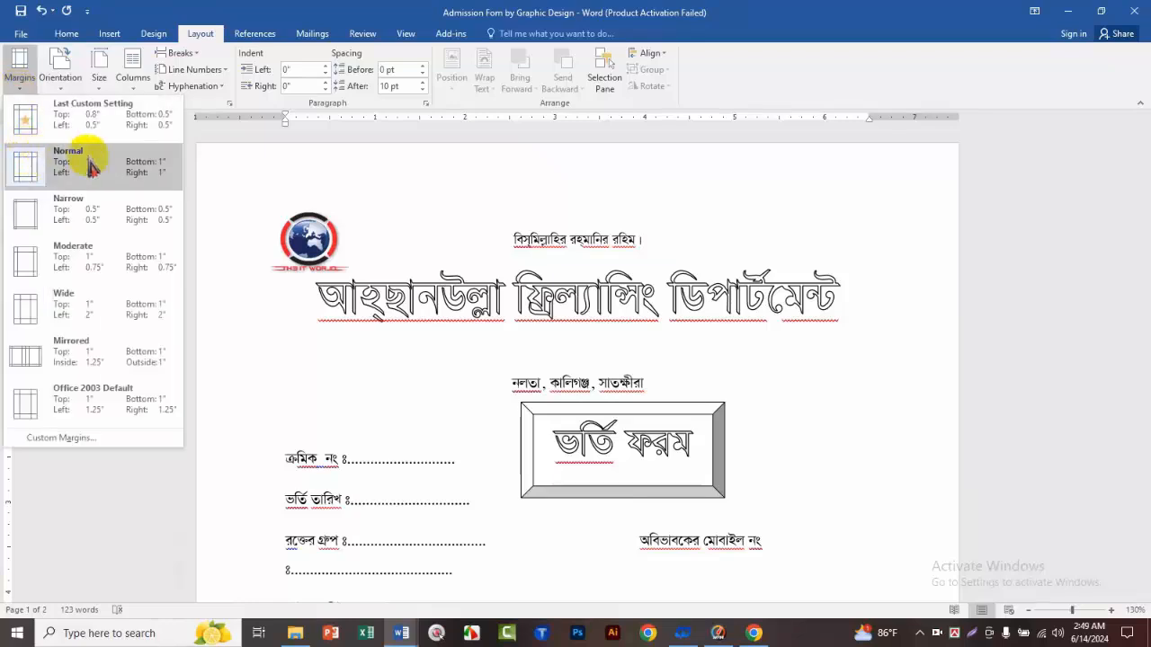
left_click(129, 167)
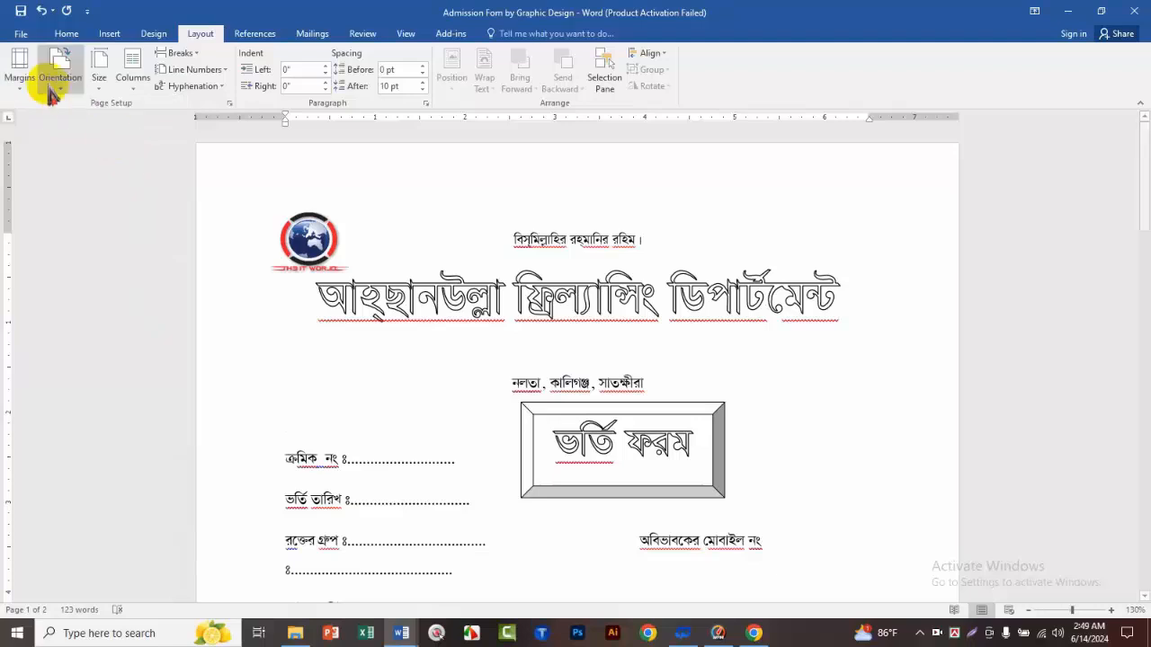
left_click(19, 88)
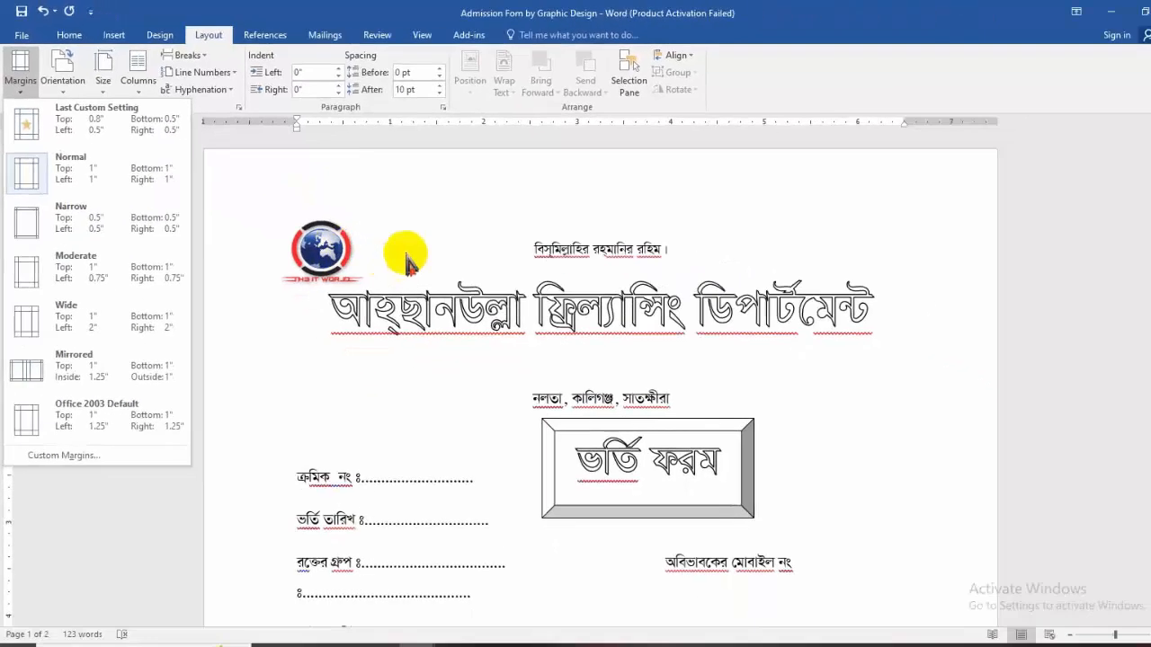
left_click(406, 261)
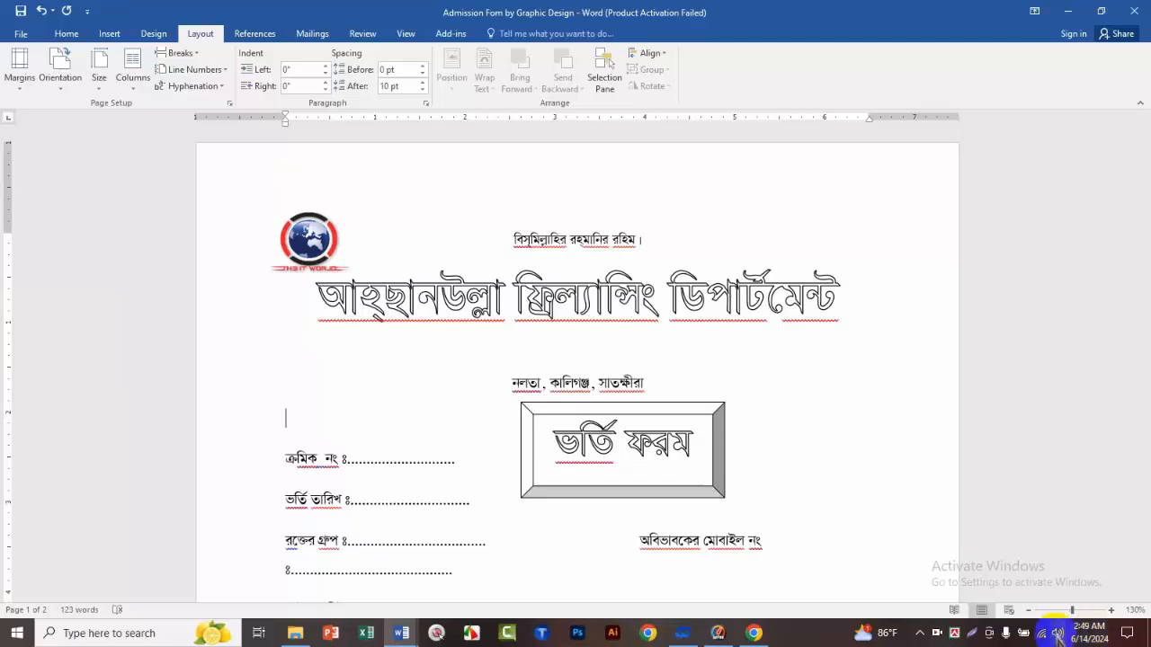
Step: Start a screen capture of the form's content area and outline that area with a red rectangle
left_click(971, 633)
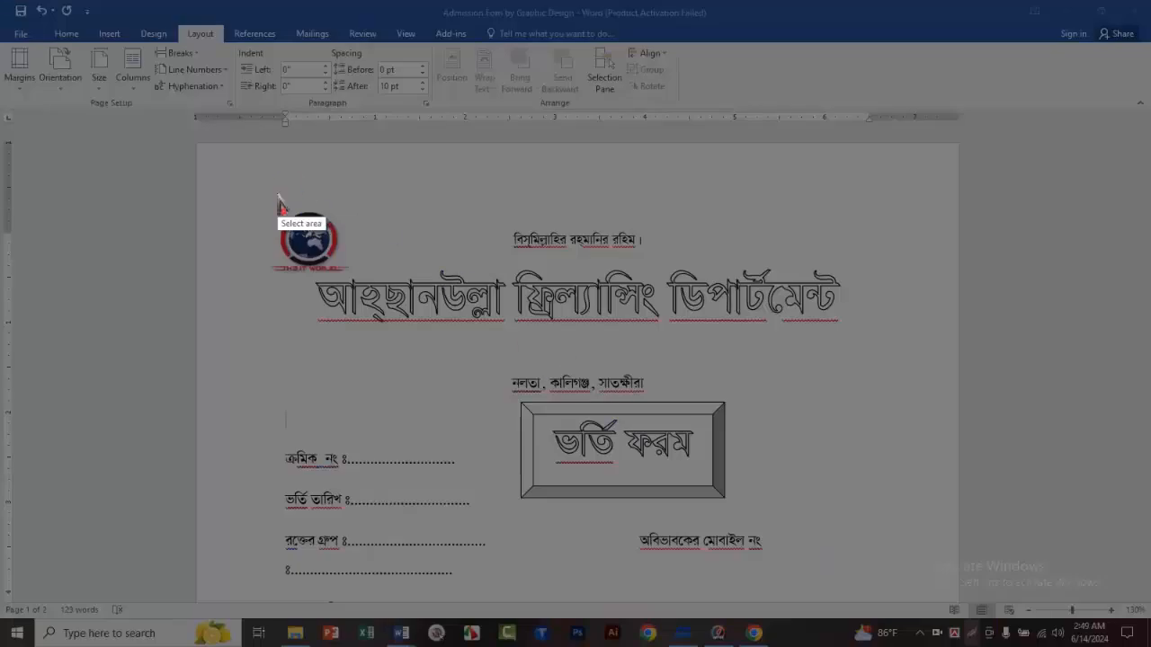
mouse_move(279, 197)
left_mouse_down()
mouse_move(334, 403)
mouse_move(685, 552)
mouse_move(917, 596)
mouse_move(883, 604)
left_mouse_up()
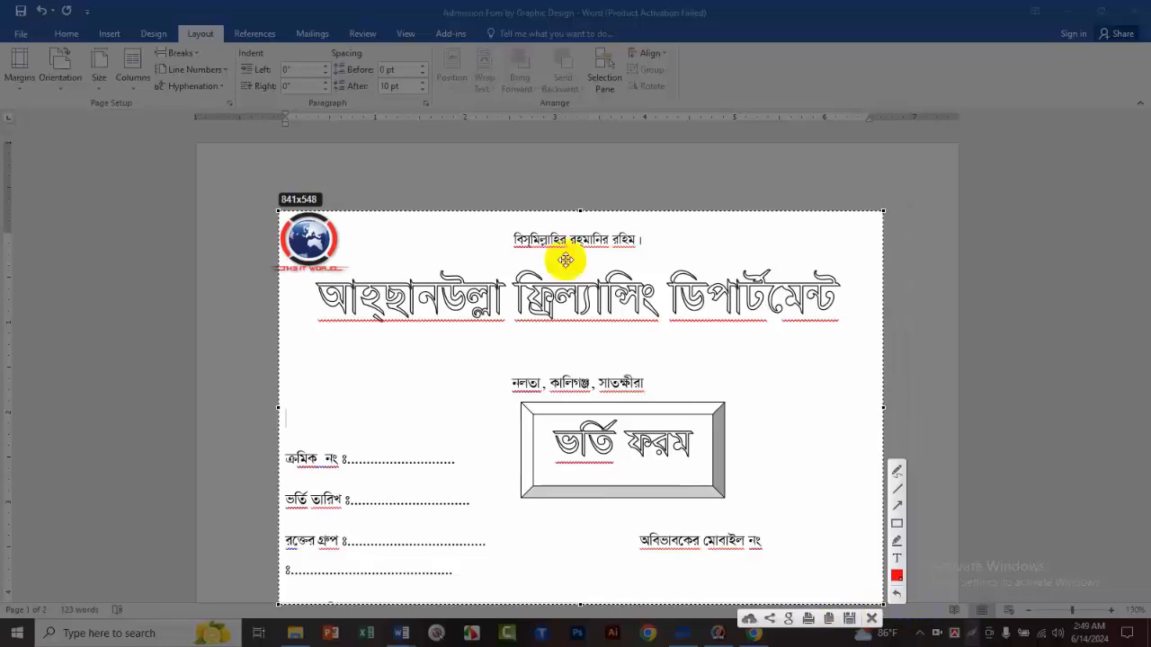
left_click(897, 525)
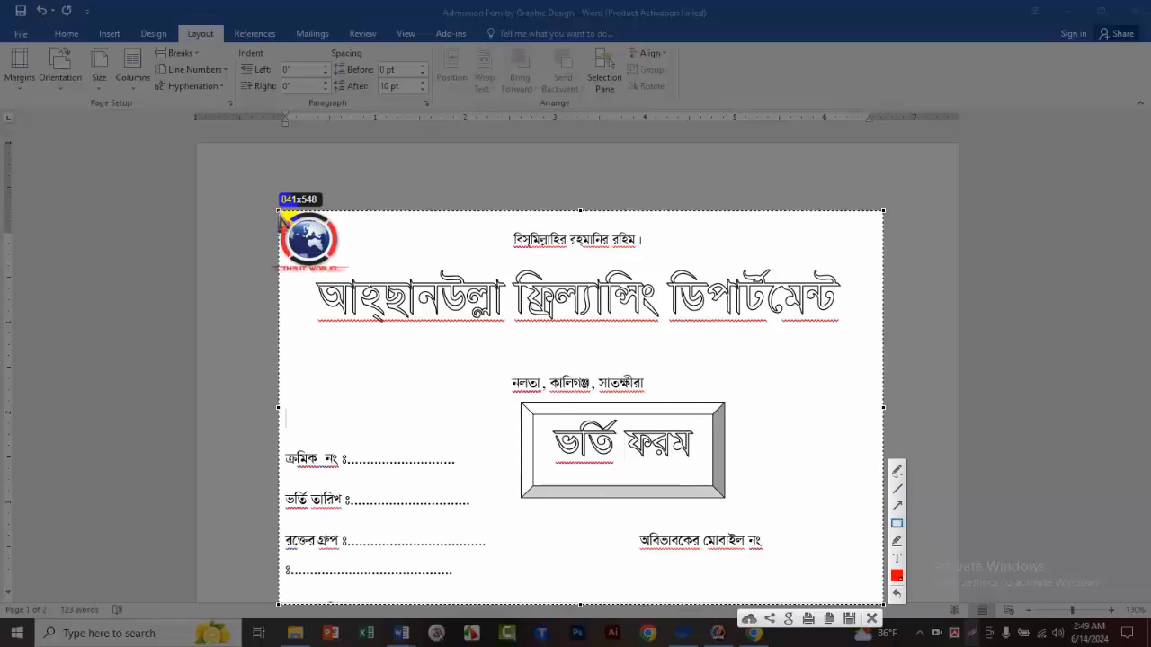
mouse_move(279, 216)
left_mouse_down()
mouse_move(527, 458)
mouse_move(830, 503)
mouse_move(886, 610)
left_mouse_up()
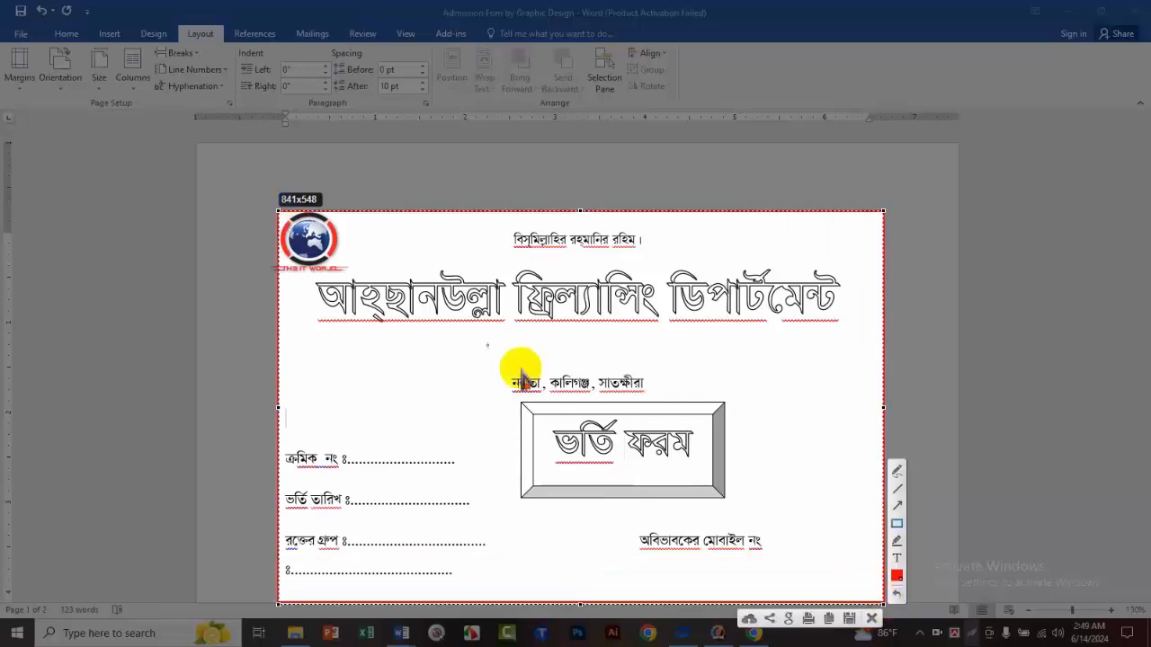
Step: Mark the page's top, left and right margins with red annotation rectangles, adding narrow ones inside the left and top margins
mouse_move(198, 146)
left_mouse_down()
mouse_move(596, 206)
mouse_move(920, 190)
mouse_move(956, 224)
left_mouse_up()
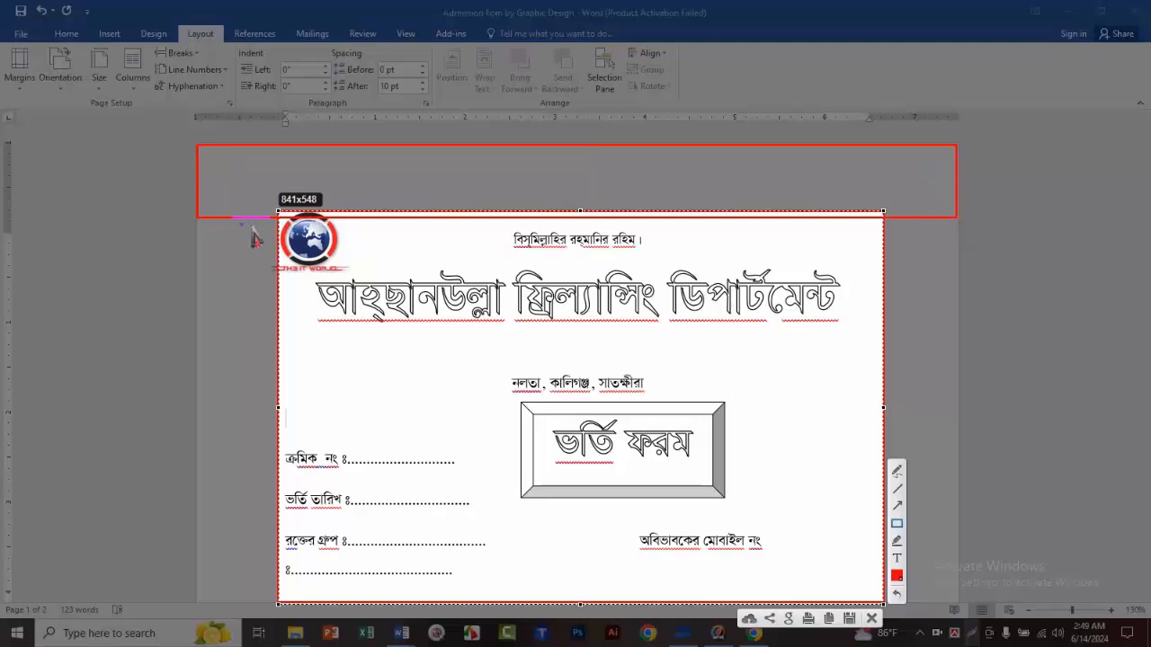
mouse_move(198, 146)
left_mouse_down()
mouse_move(216, 465)
mouse_move(283, 552)
mouse_move(280, 600)
left_mouse_up()
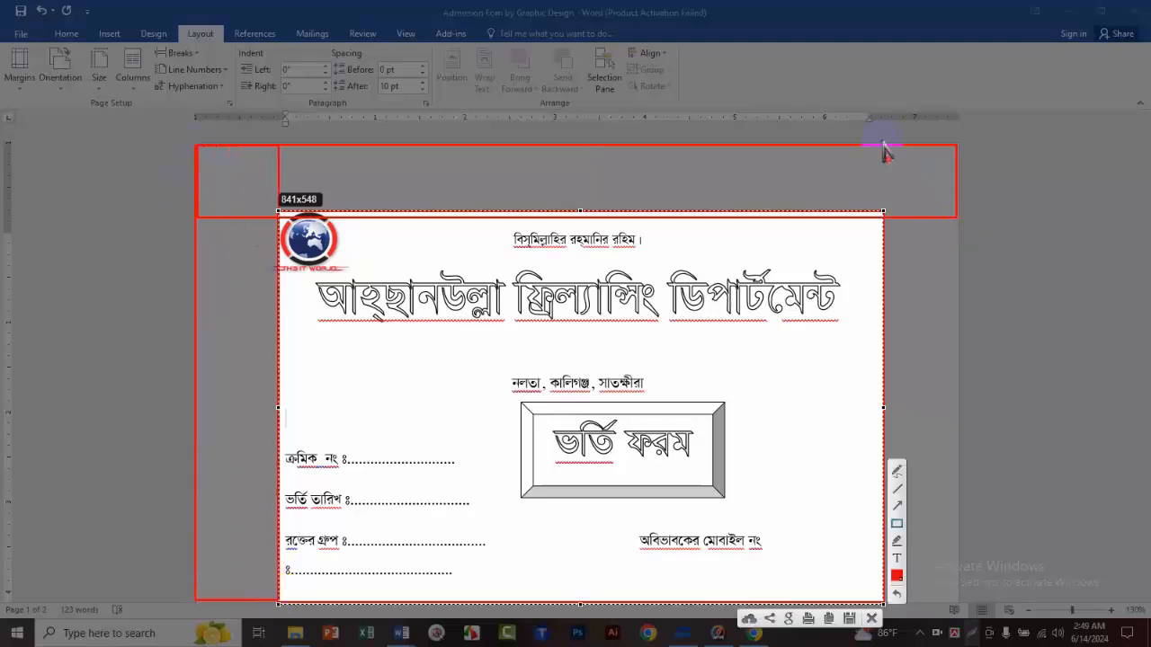
mouse_move(875, 146)
left_mouse_down()
mouse_move(960, 559)
mouse_move(955, 600)
left_mouse_up()
left_click_drag(242, 232, 263, 448)
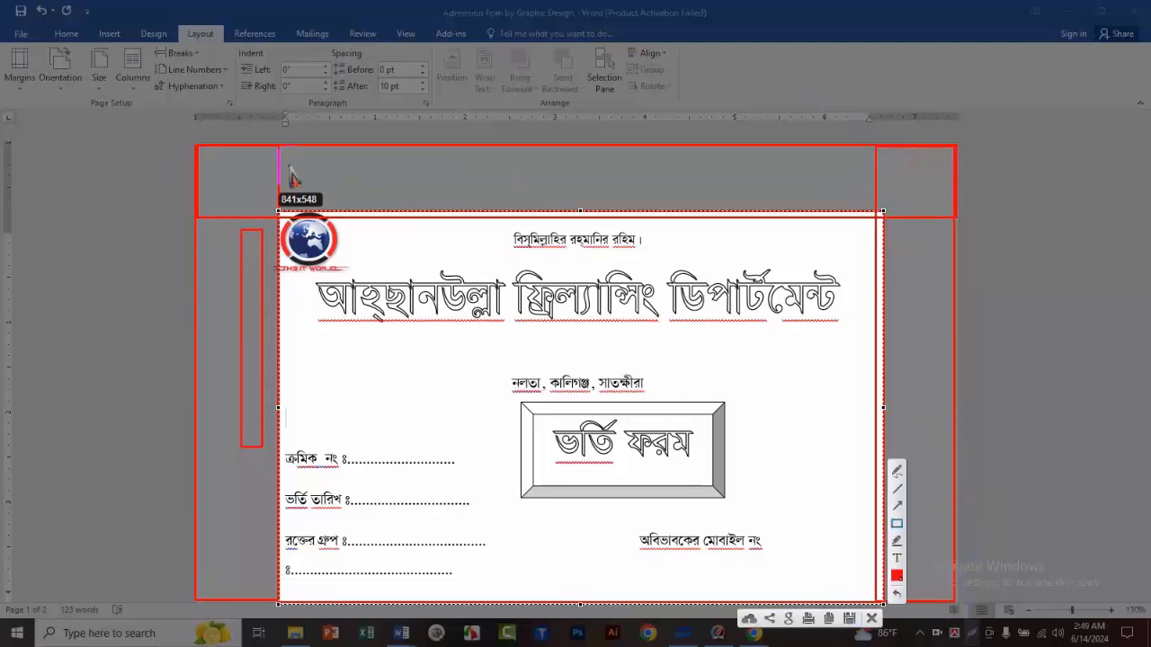
left_click_drag(269, 166, 564, 181)
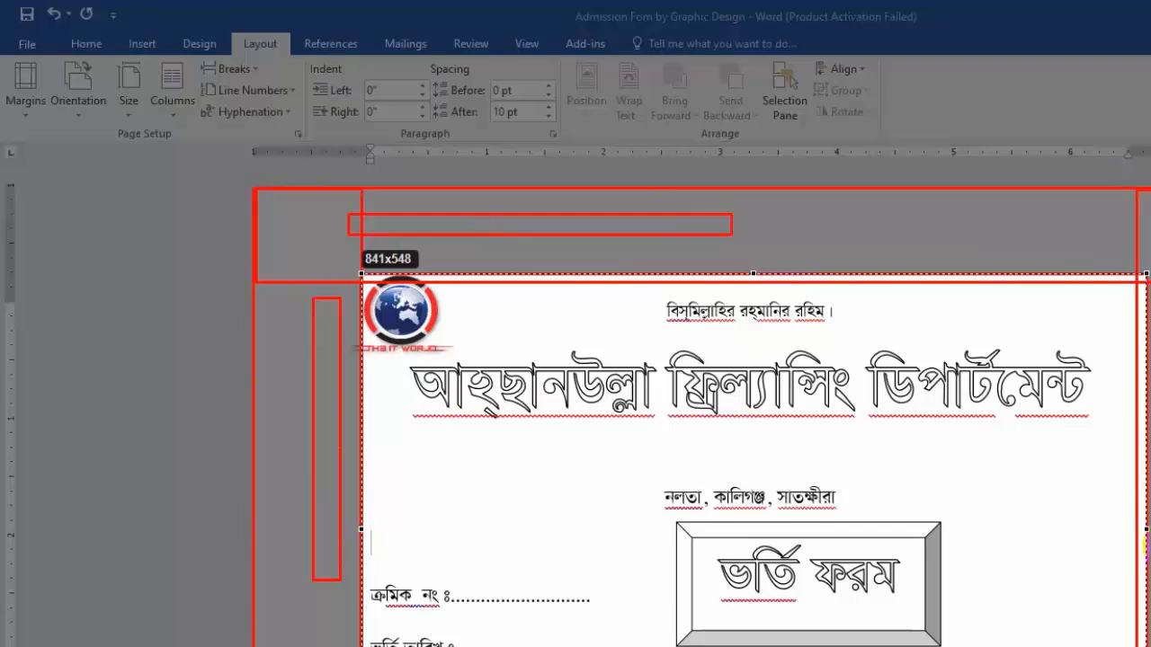
Step: Apply the Narrow margin preset, 0.5" on every side, to the admission form
left_click(27, 106)
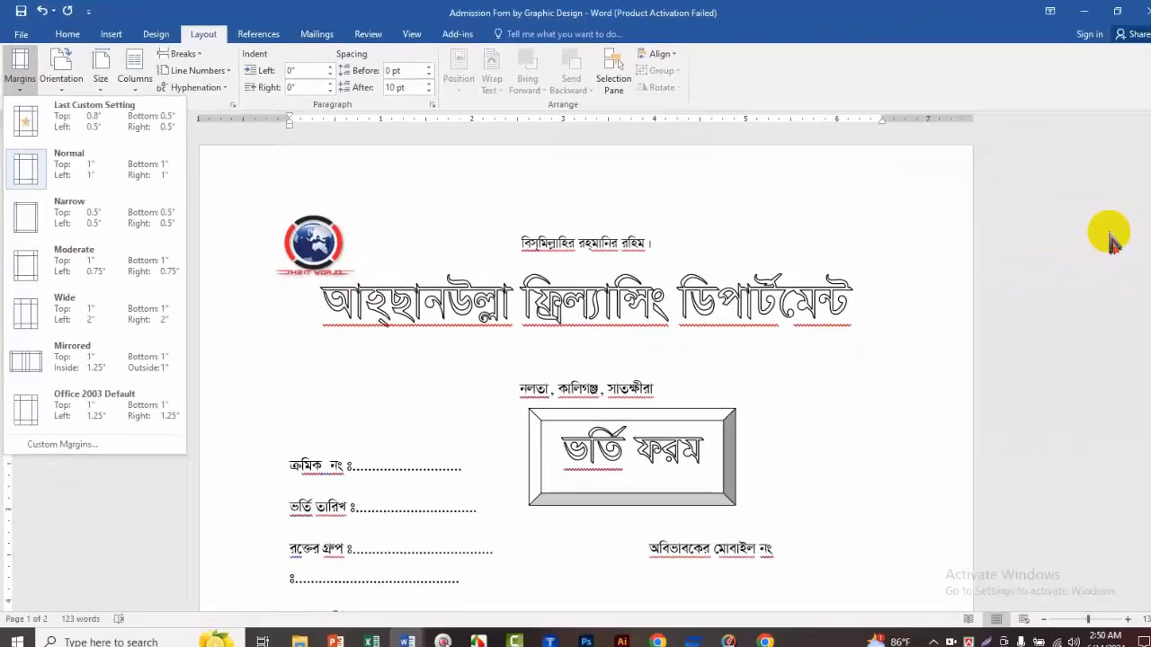
left_click(1103, 232)
mouse_move(1142, 180)
left_mouse_down()
mouse_move(1143, 441)
mouse_move(1143, 175)
left_mouse_up()
left_click(18, 72)
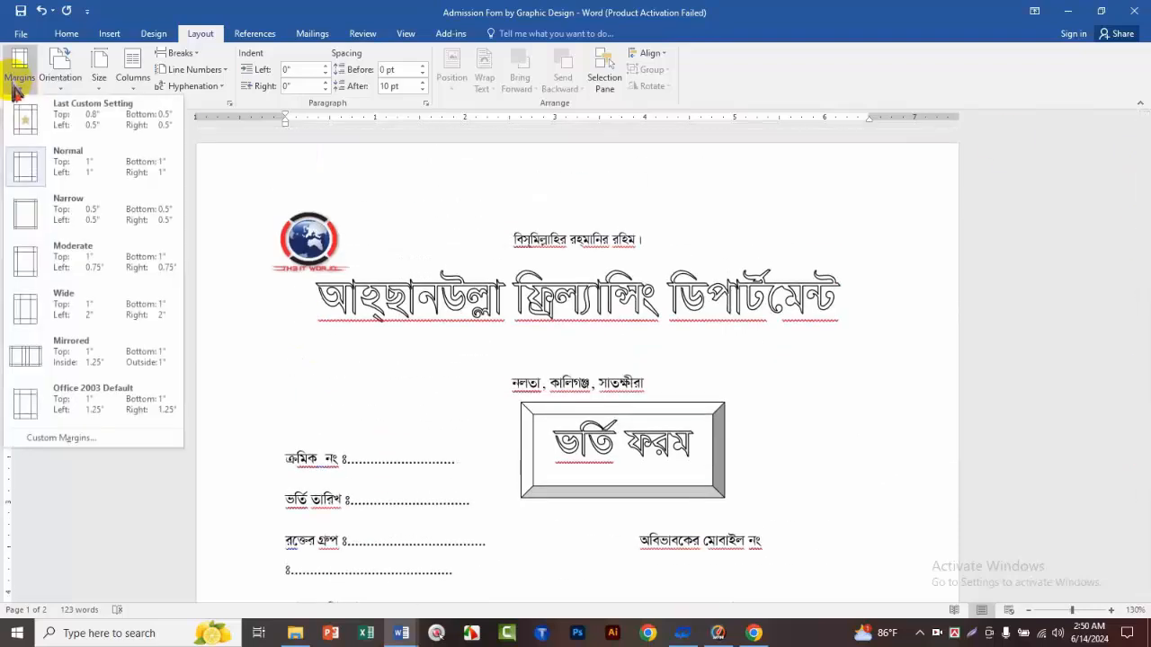
left_click(60, 216)
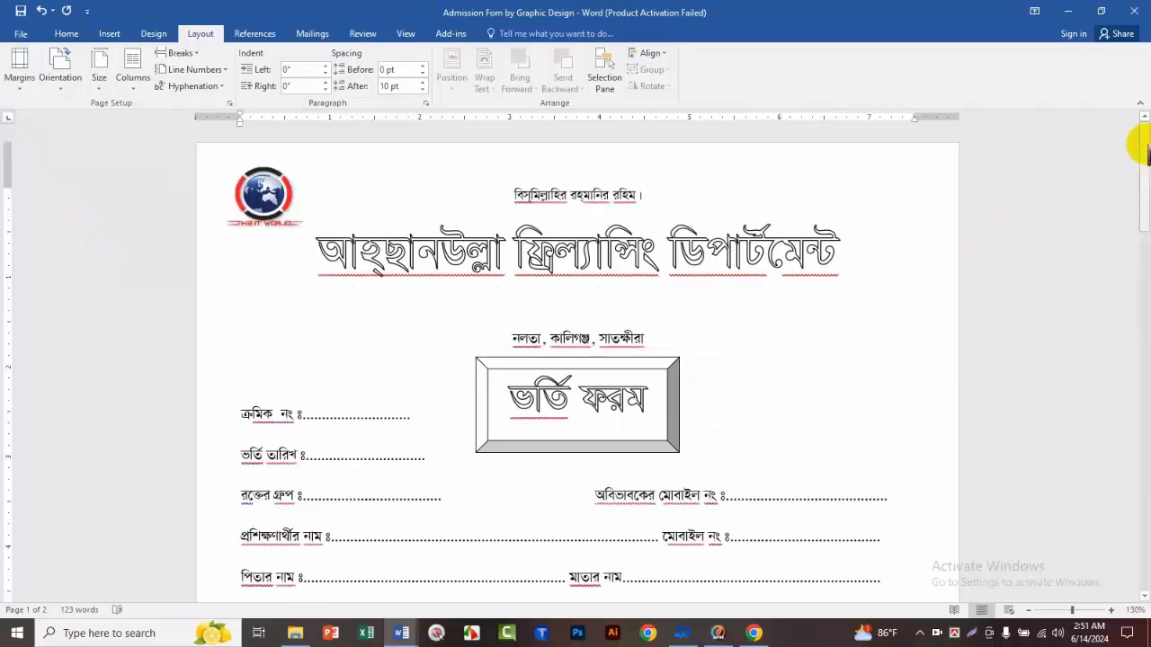
Step: Remove the extra blank lines above the declaration heading and above the signature lines to pull the form together
mouse_move(1139, 147)
left_mouse_down()
mouse_move(1143, 331)
mouse_move(1115, 149)
mouse_move(1130, 291)
left_mouse_up()
left_click(261, 354)
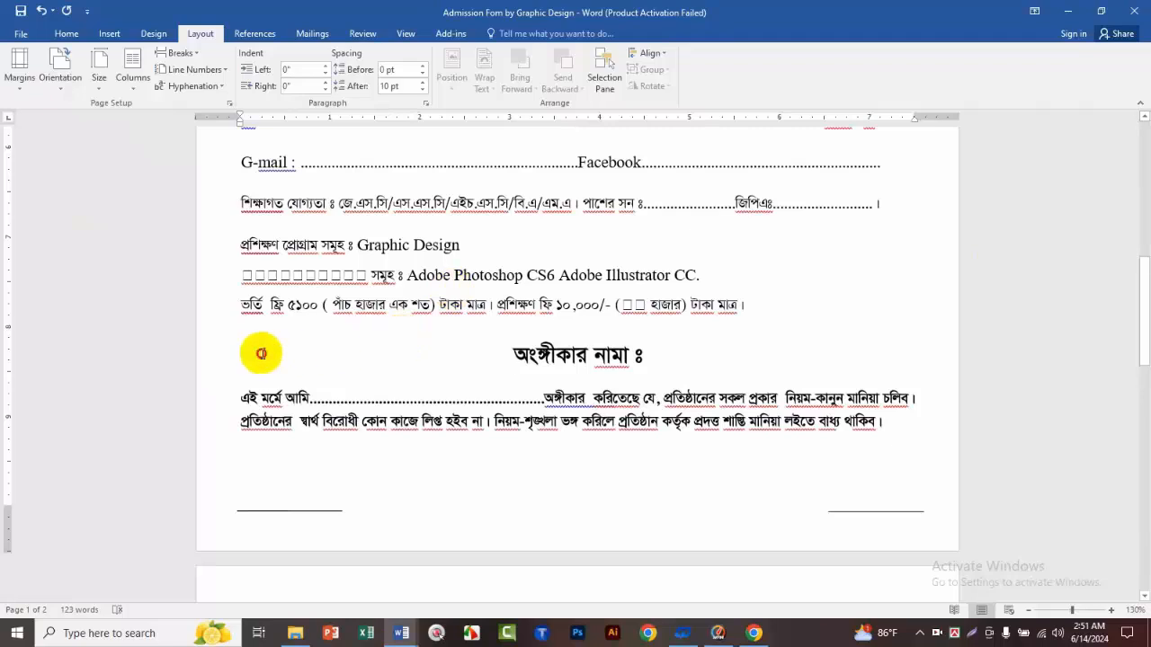
key("BackSpace")
left_click(275, 470)
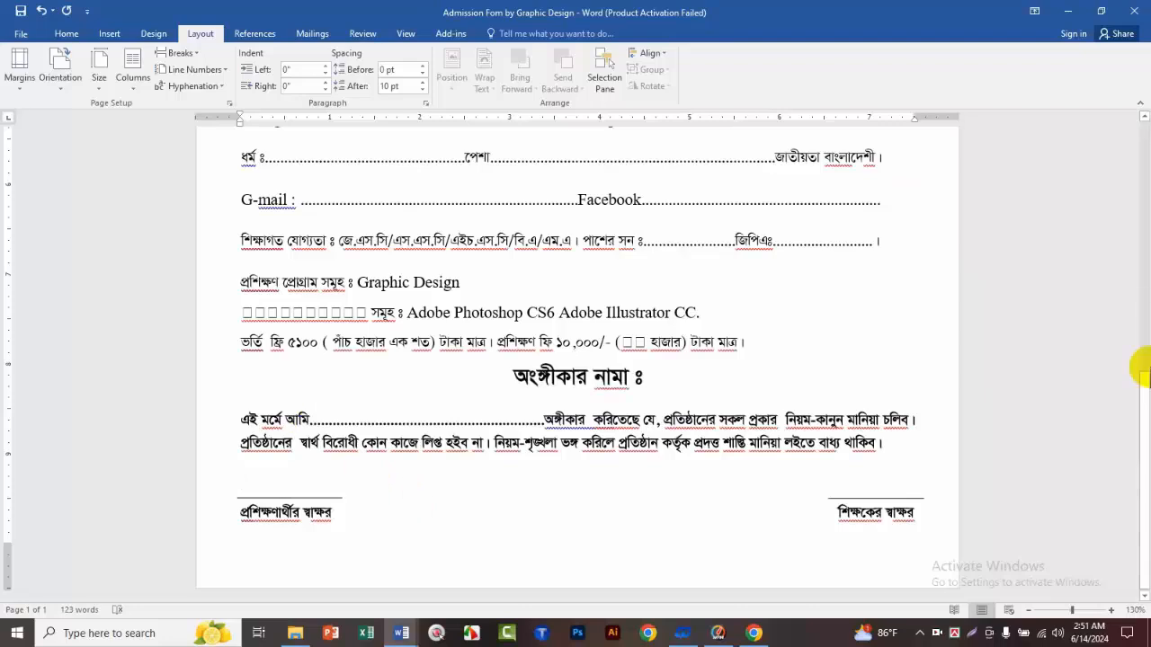
Step: Set a custom top margin of 0.8" for the whole document
left_click_drag(1145, 419, 1147, 202)
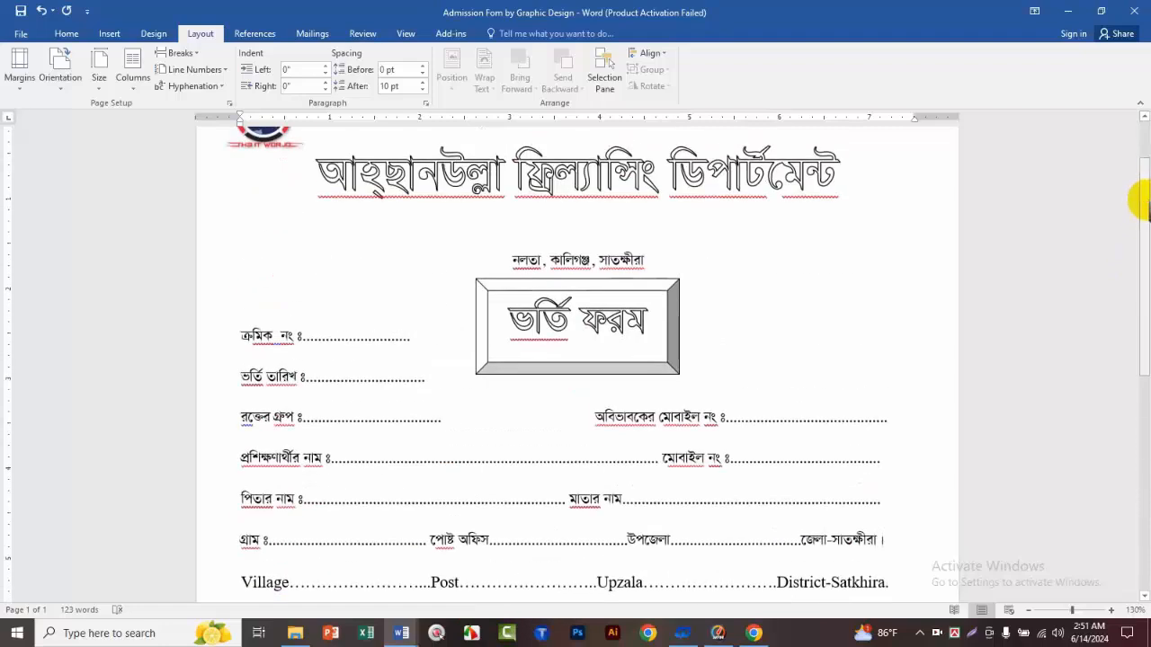
left_click(17, 83)
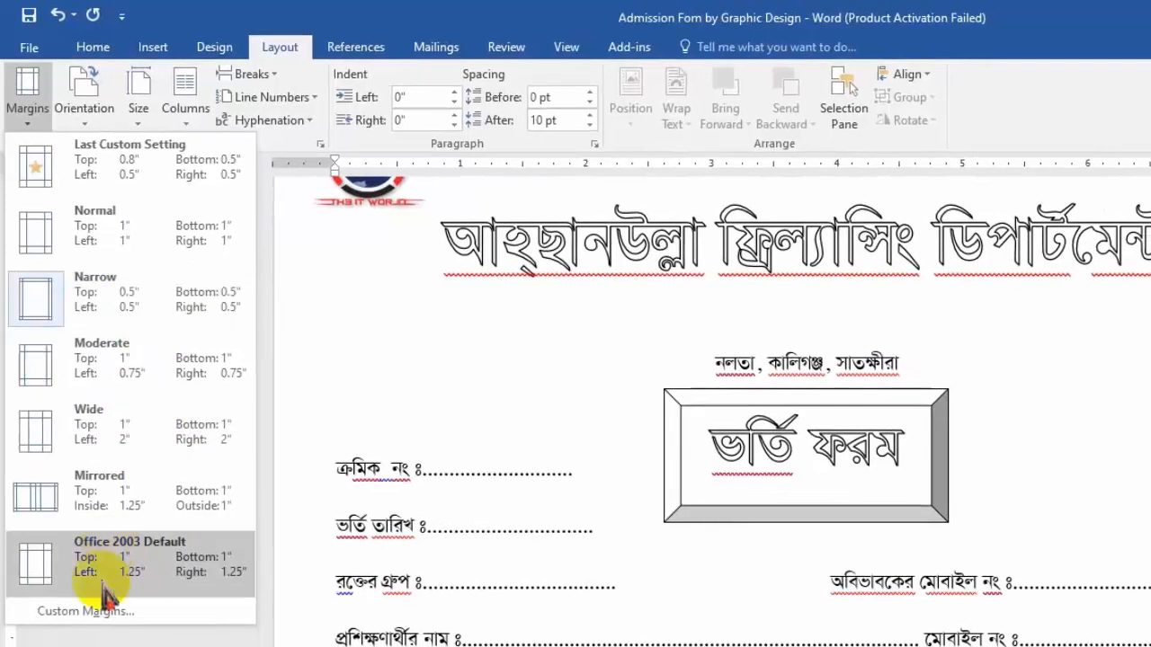
left_click(85, 612)
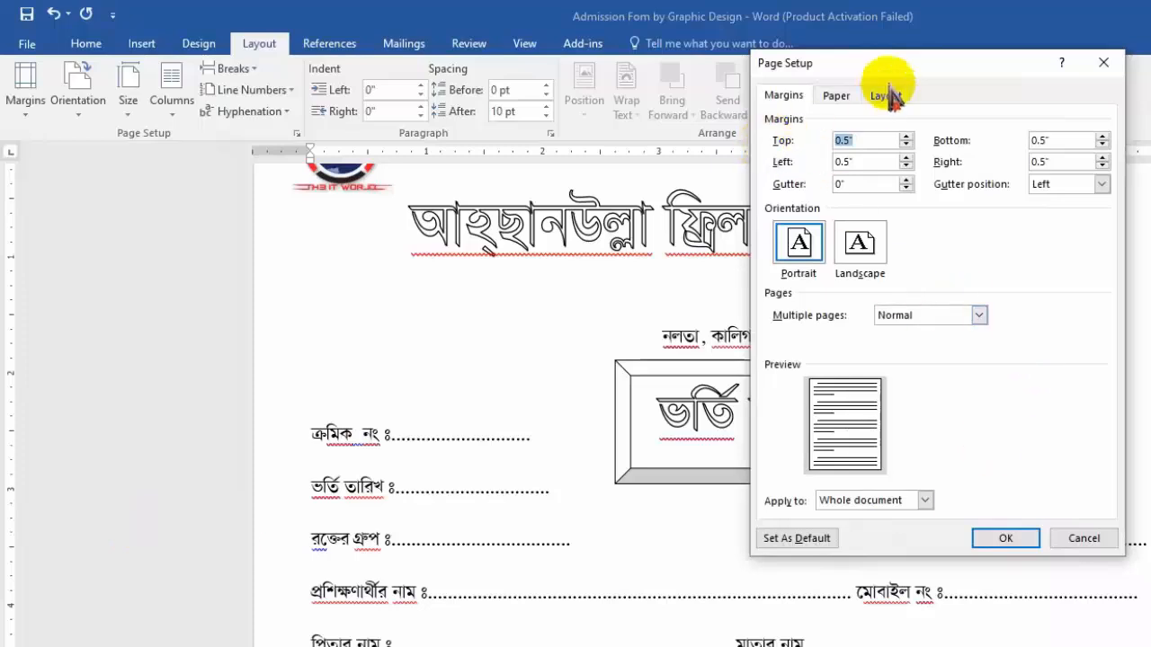
left_click_drag(895, 64, 678, 45)
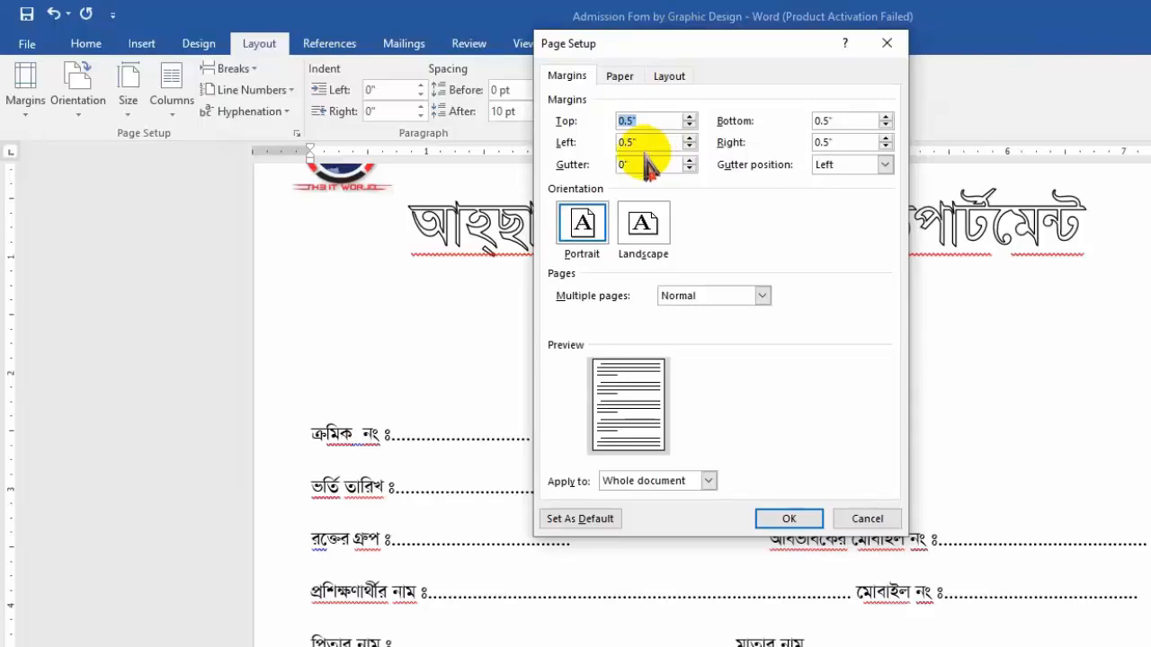
left_click(690, 126)
left_click(690, 117)
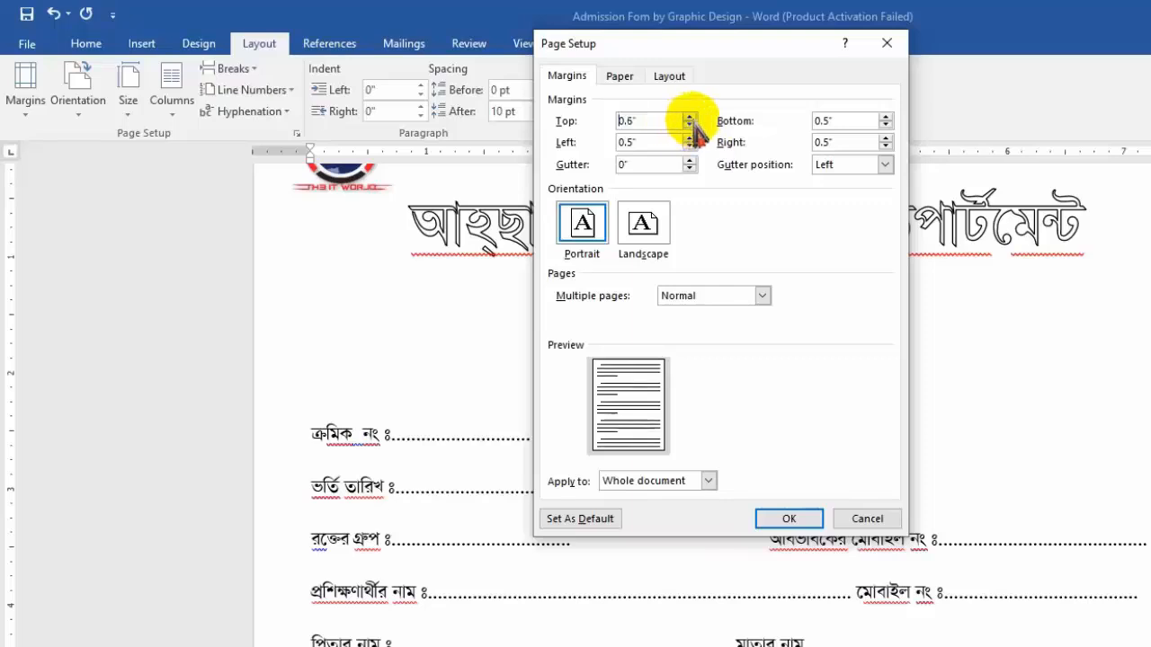
left_click(690, 117)
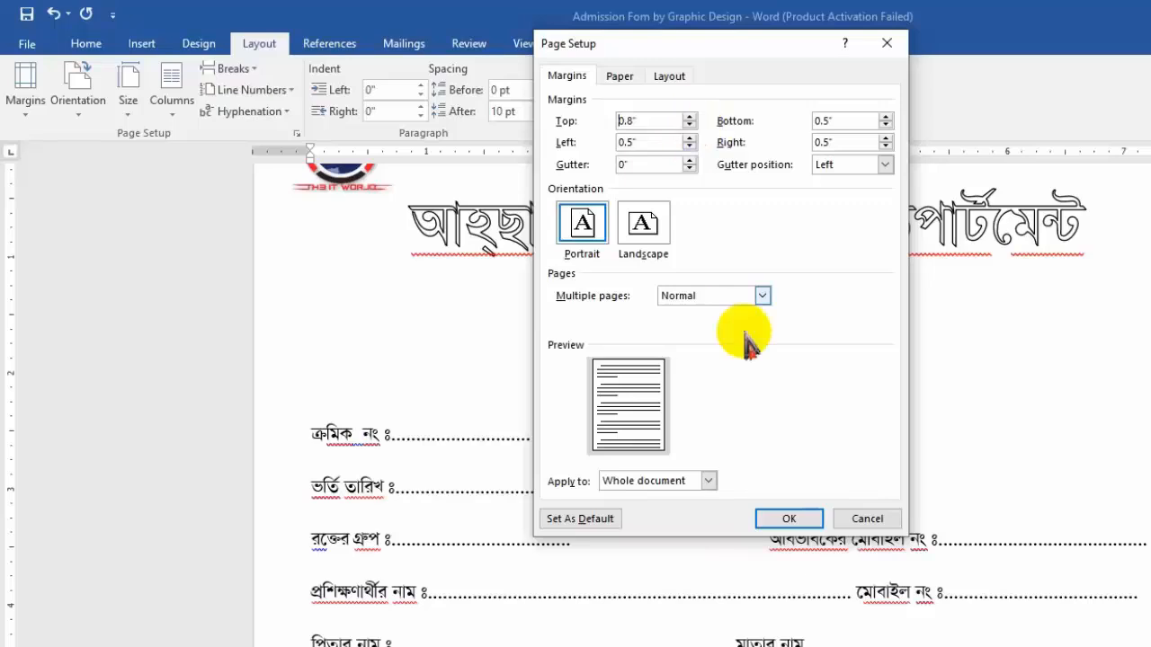
left_click(766, 516)
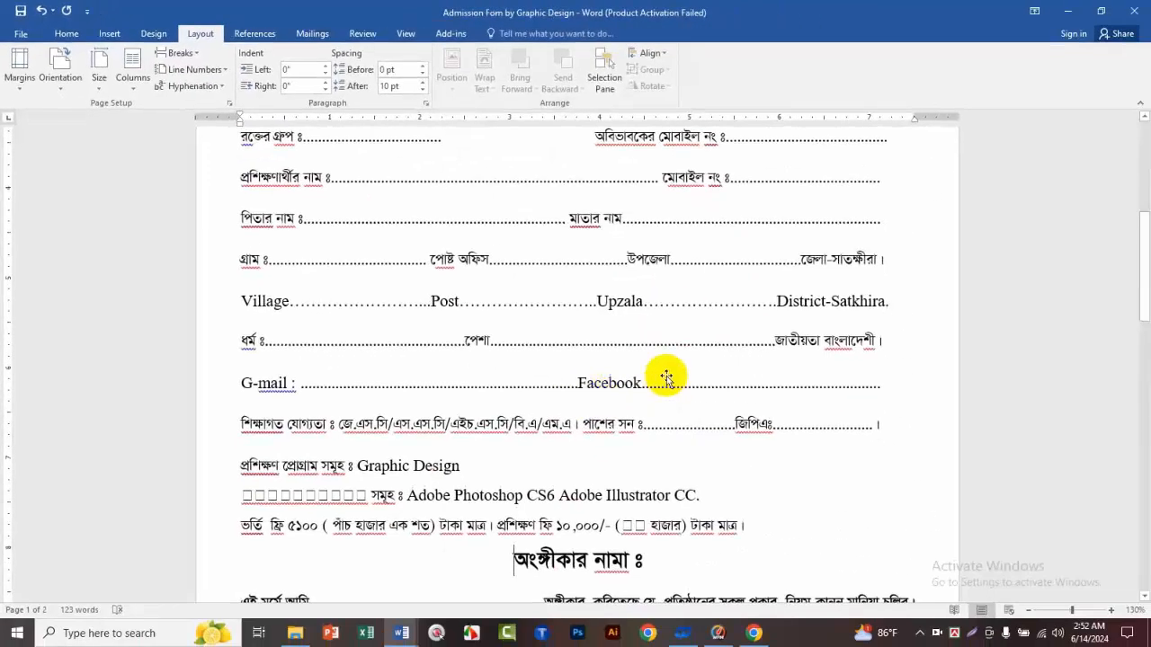
Step: Capture the visible page area, mark its top and left margins with red rectangles, and discard the capture
scroll(662, 375, "up", 5)
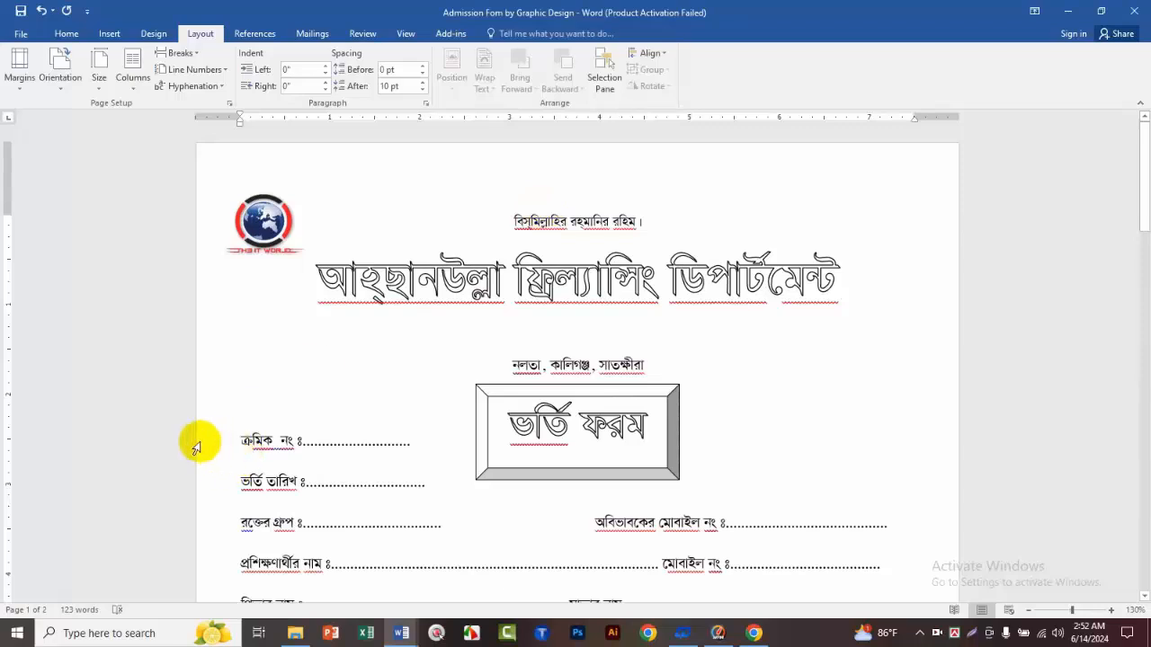
left_click(959, 635)
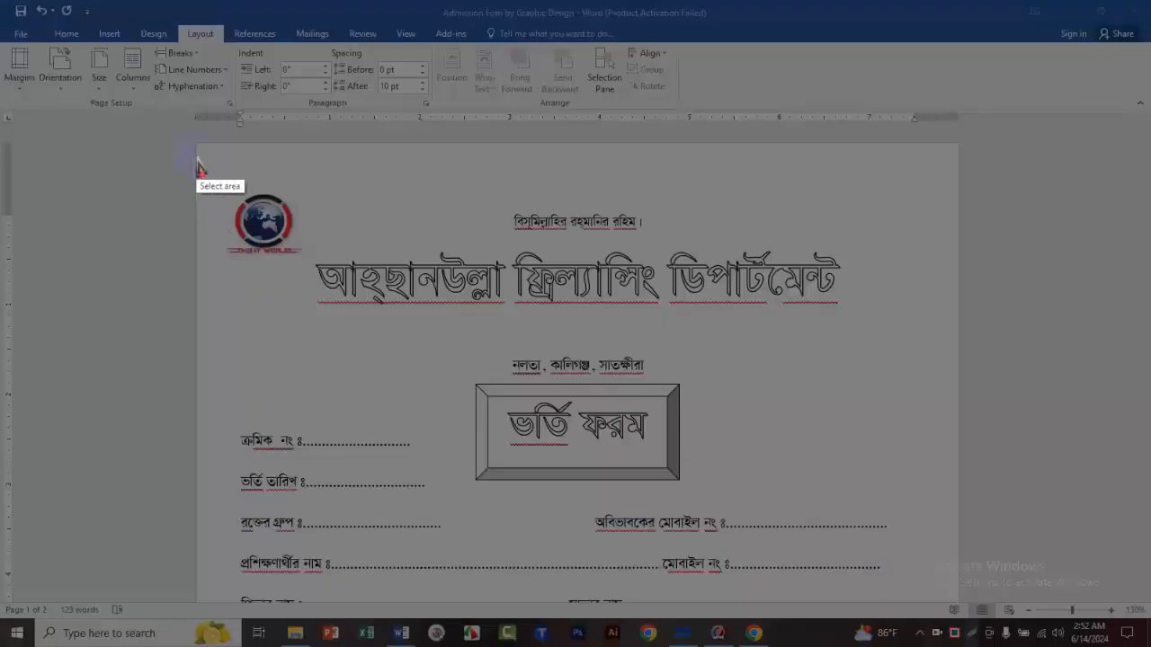
mouse_move(193, 145)
left_mouse_down()
mouse_move(908, 593)
mouse_move(961, 607)
left_mouse_up()
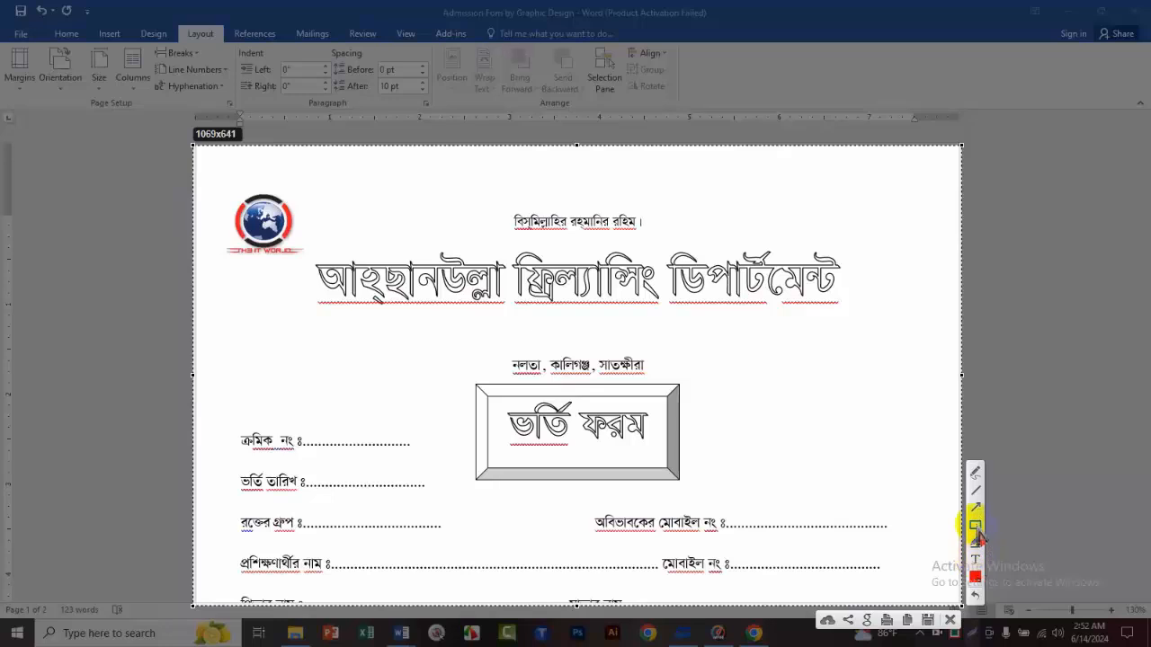
left_click(975, 526)
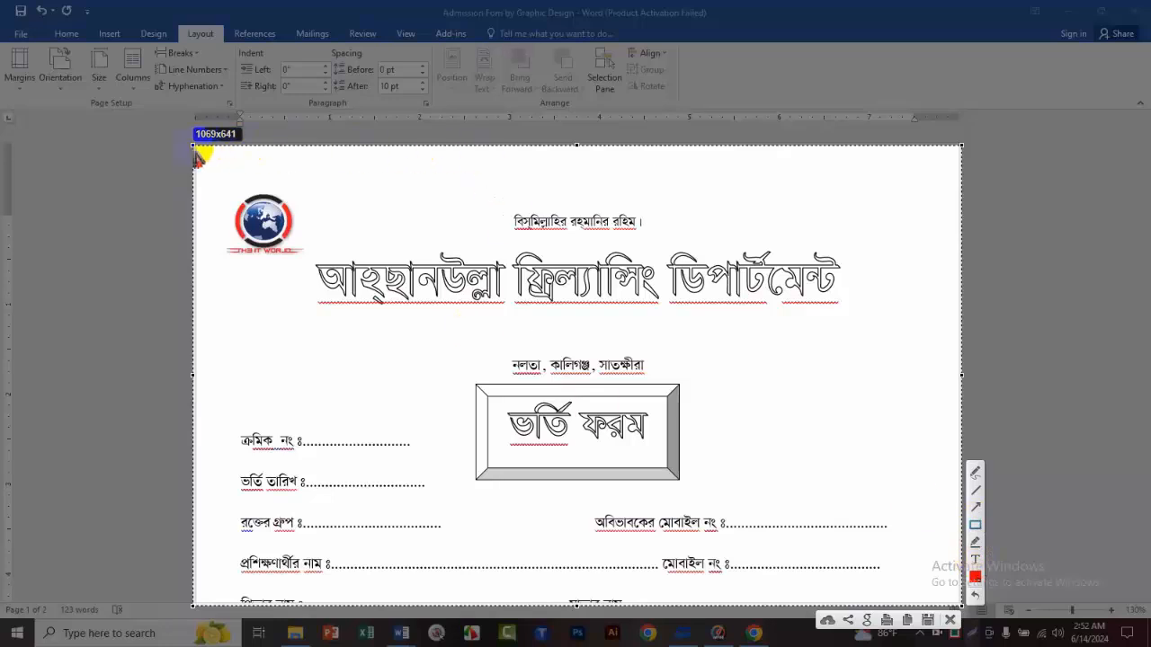
mouse_move(195, 150)
left_mouse_down()
mouse_move(438, 188)
mouse_move(960, 227)
left_mouse_up()
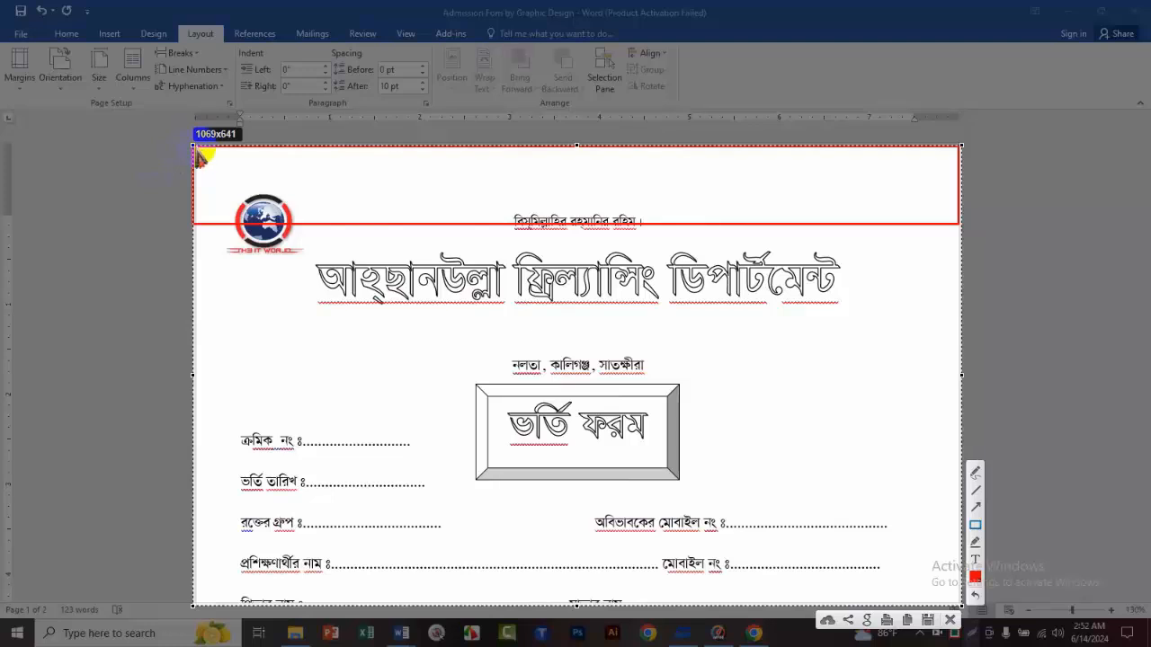
left_click_drag(198, 153, 237, 605)
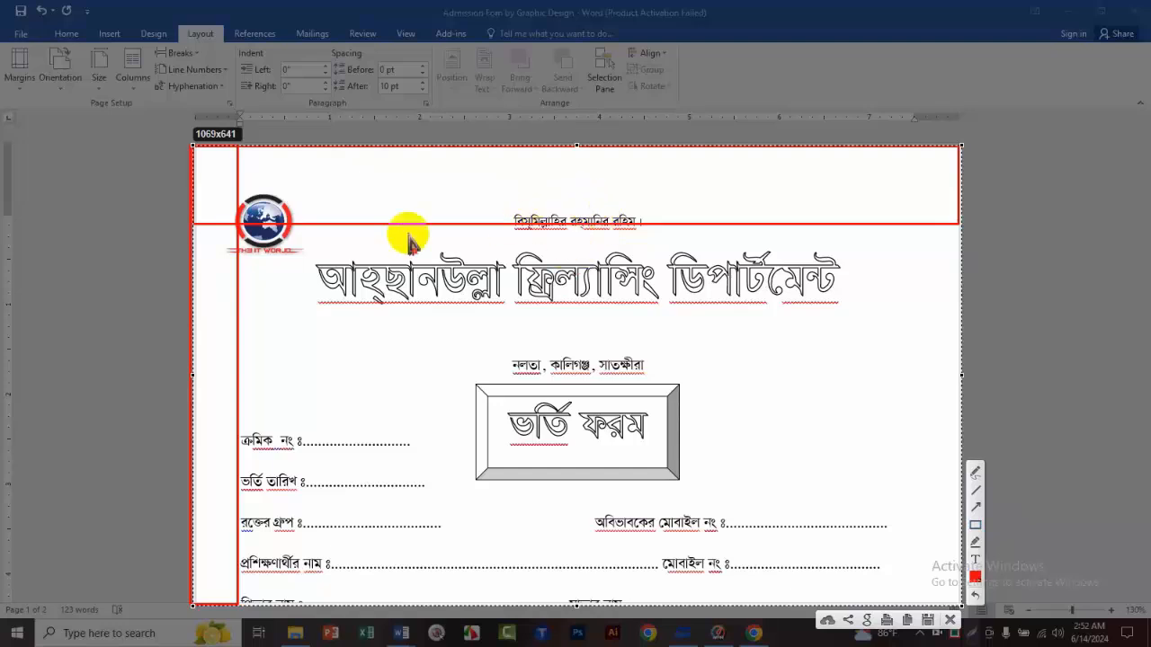
key("Escape")
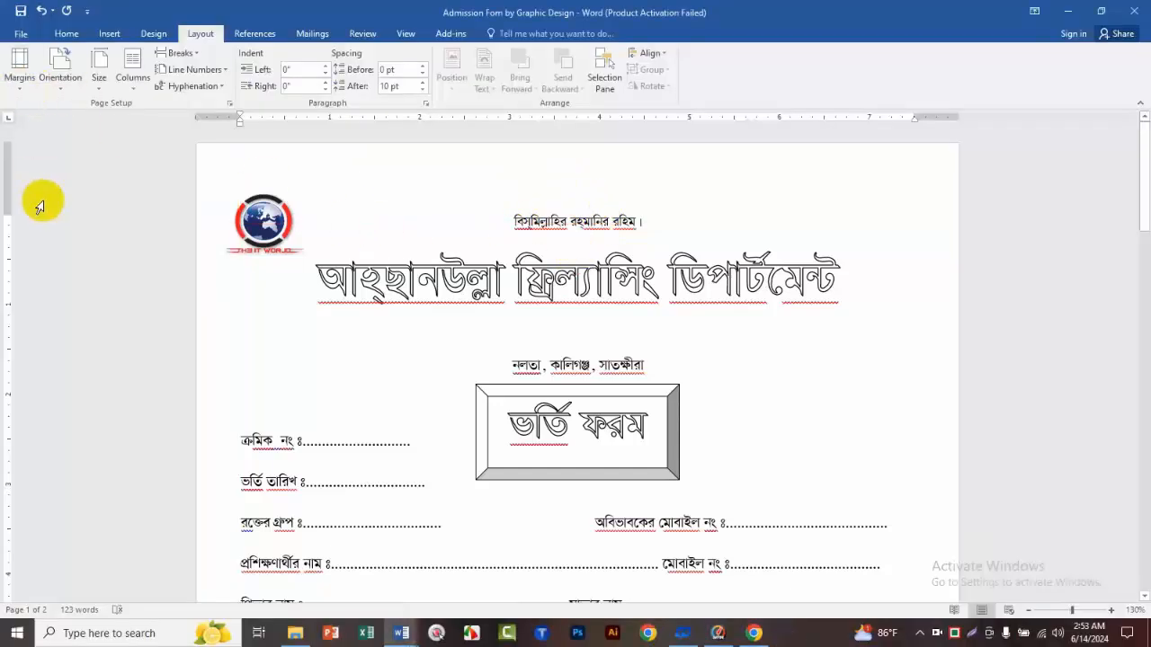
Step: Set a custom left margin of 1" for the whole document and return to the beginning of the form
left_click(20, 90)
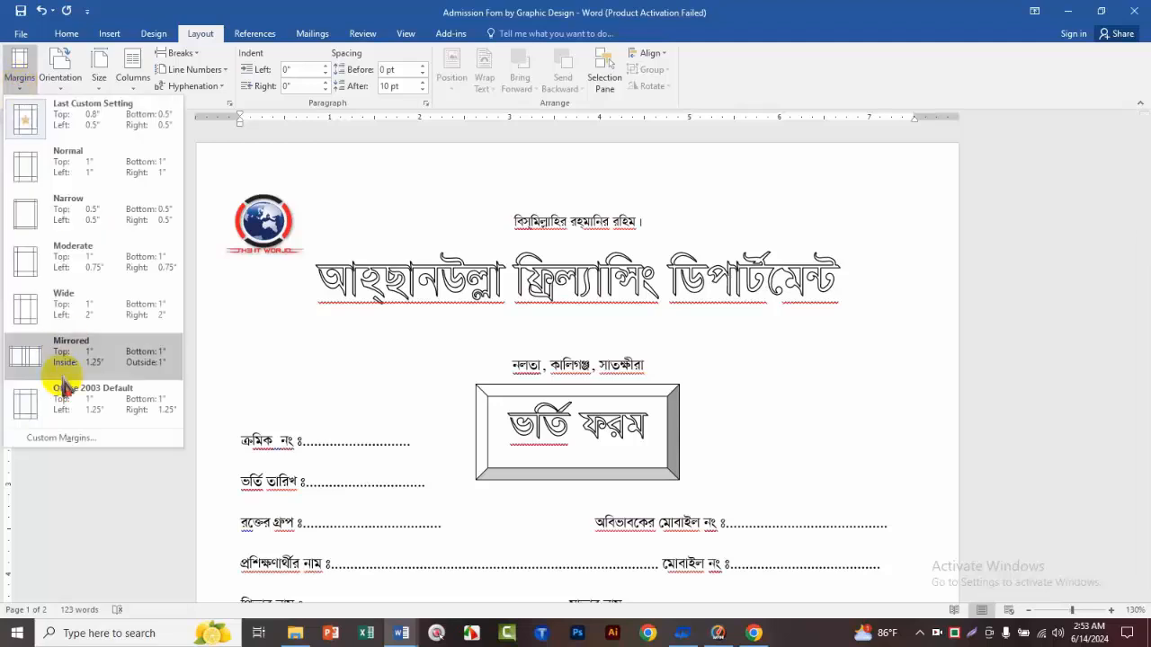
left_click(80, 439)
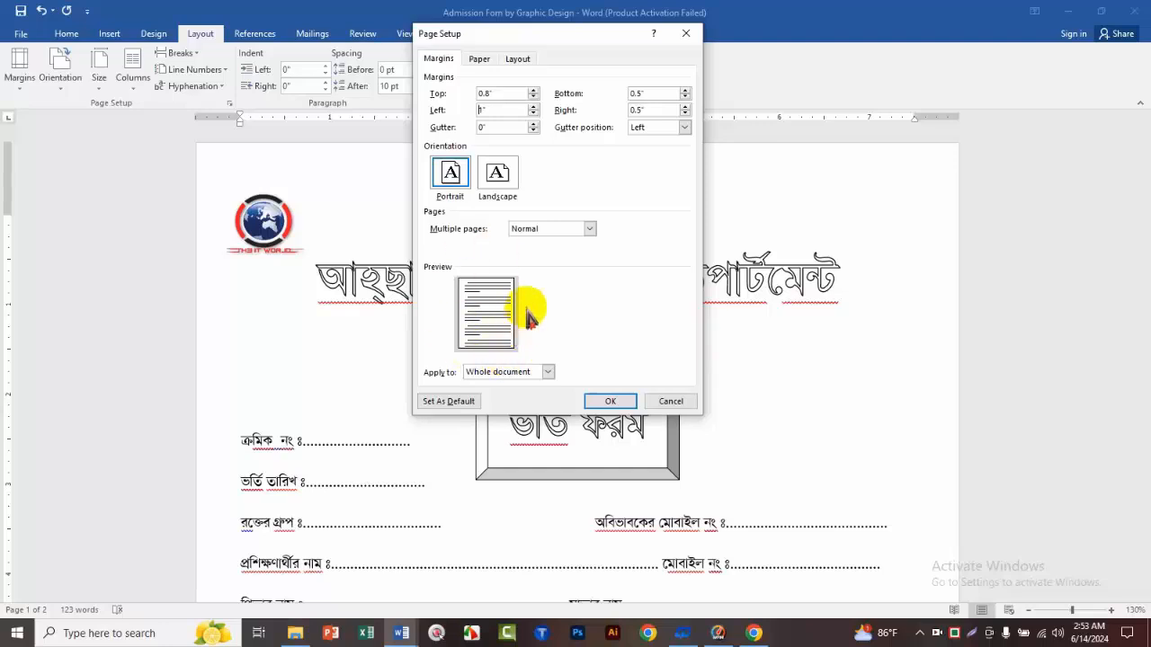
left_click(609, 401)
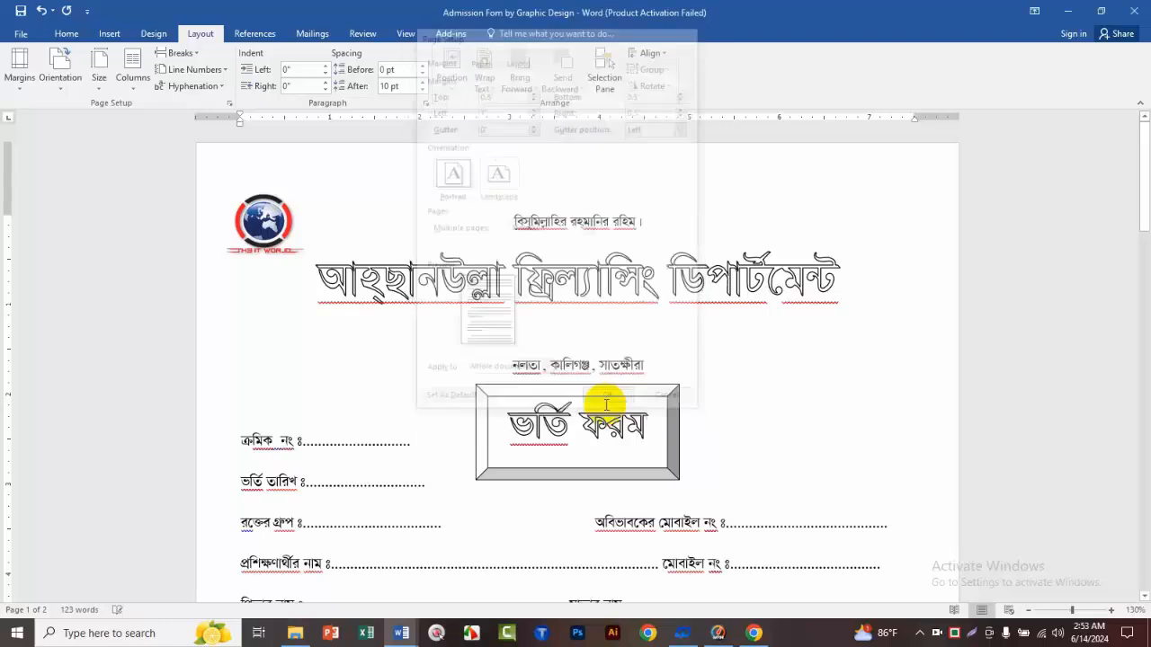
scroll(576, 405, "up", 10)
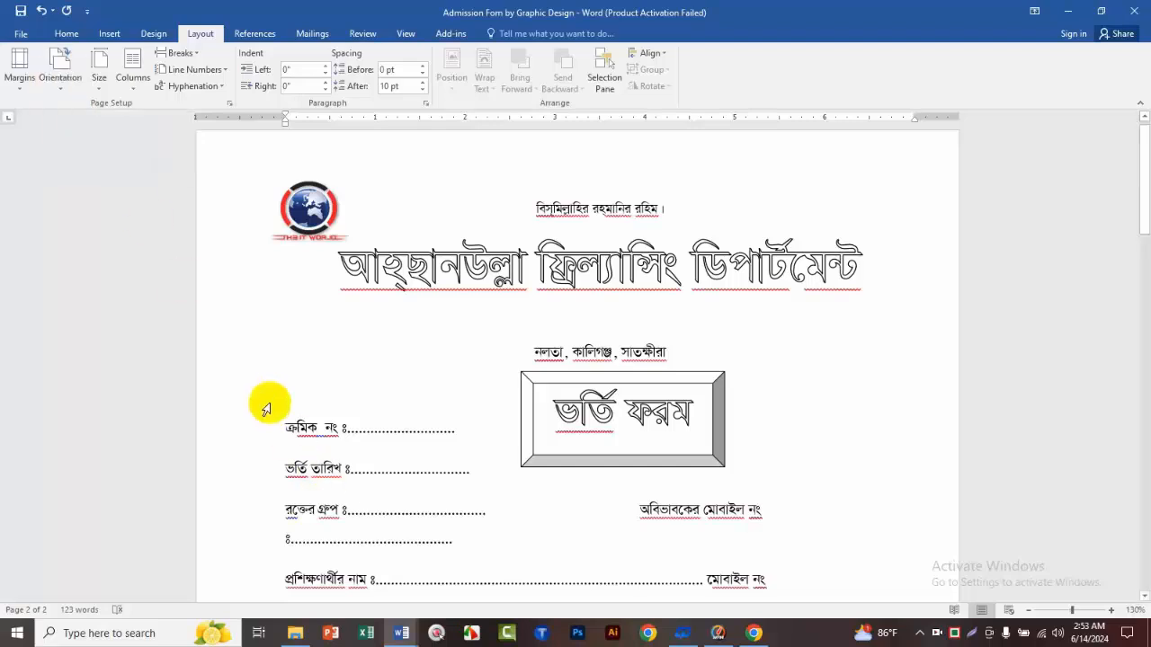
Step: Switch the admission form's page orientation to Landscape and check how its content spreads over the pages
left_click(60, 57)
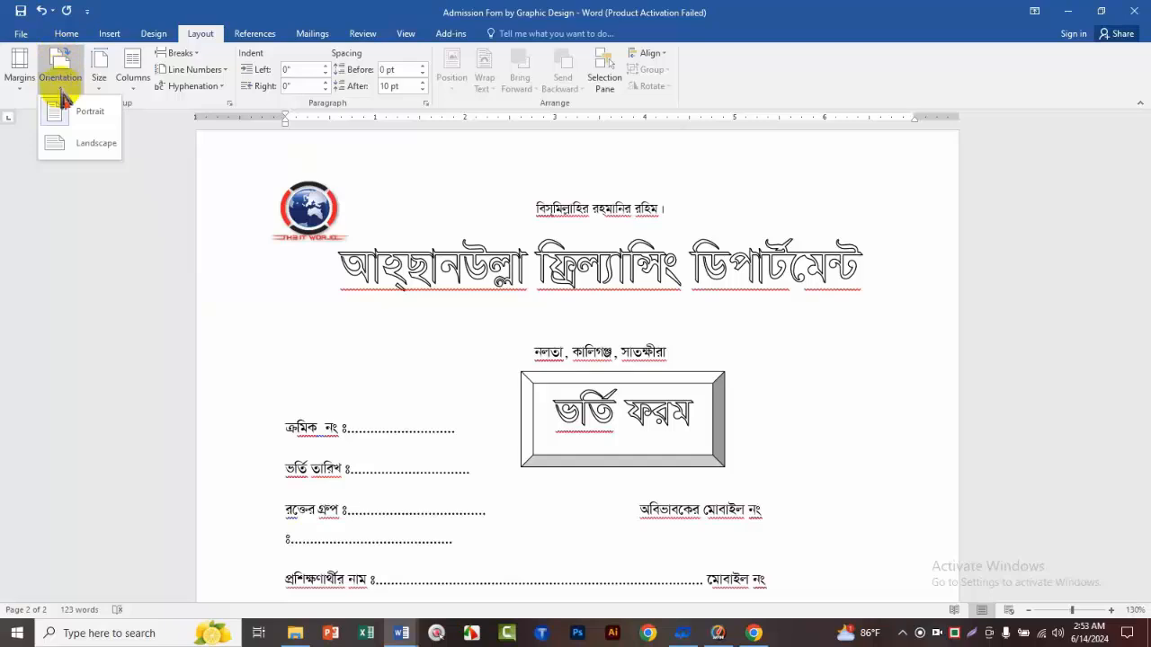
left_click(94, 141)
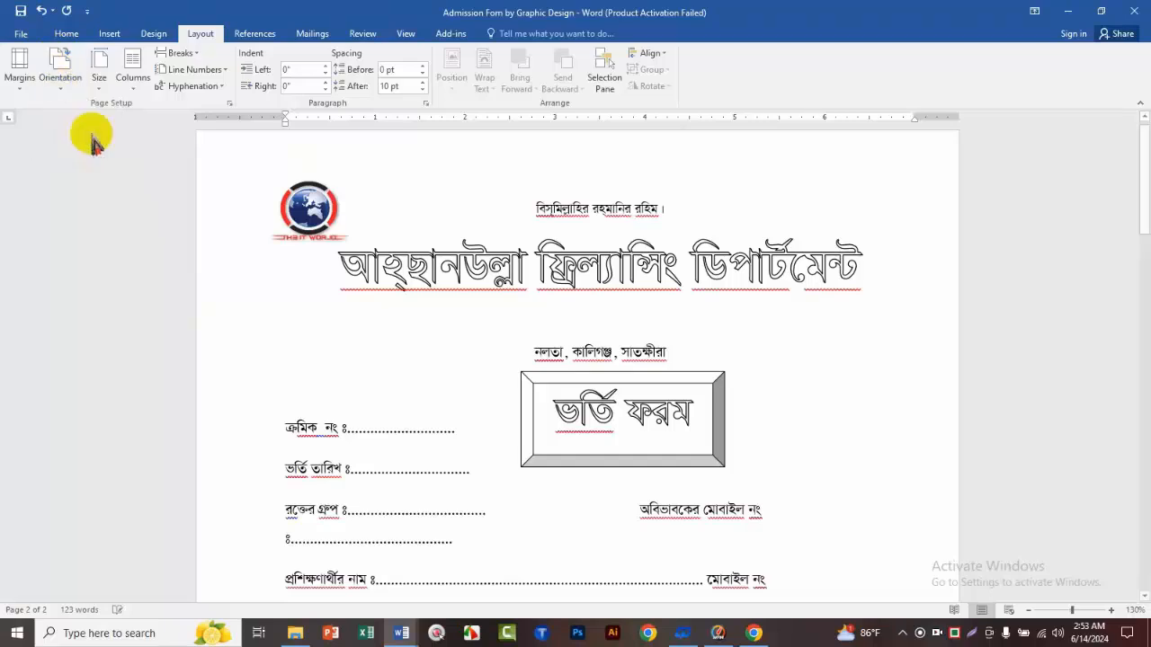
scroll(575, 351, "up", 4)
scroll(561, 360, "down", 4)
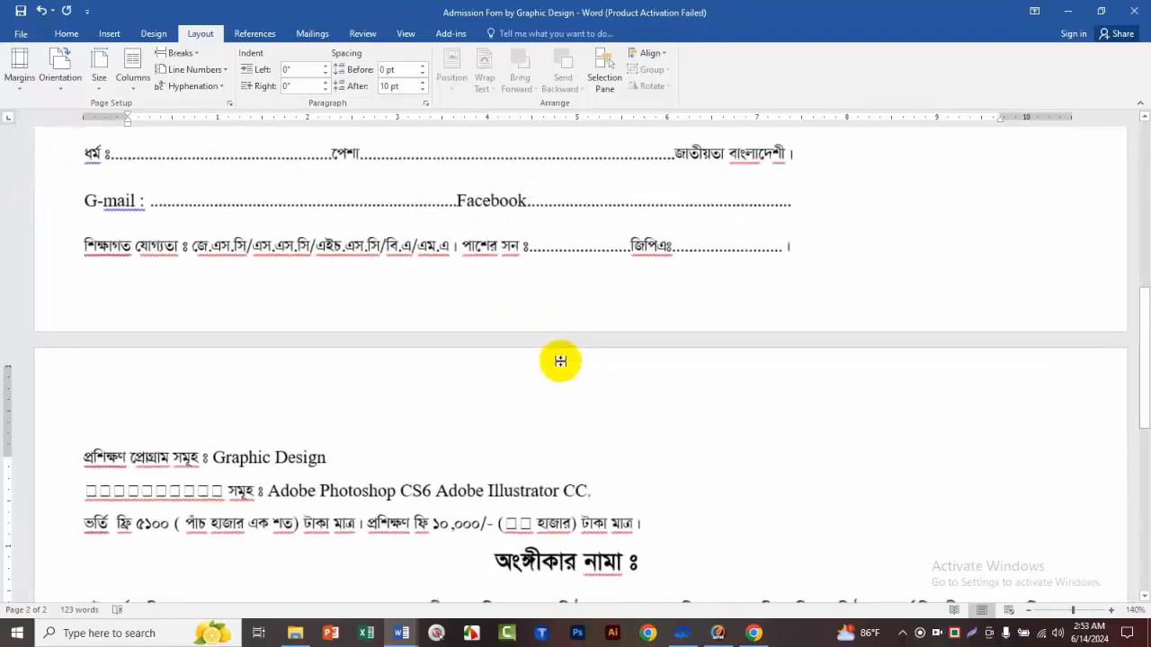
scroll(563, 360, "down", 7)
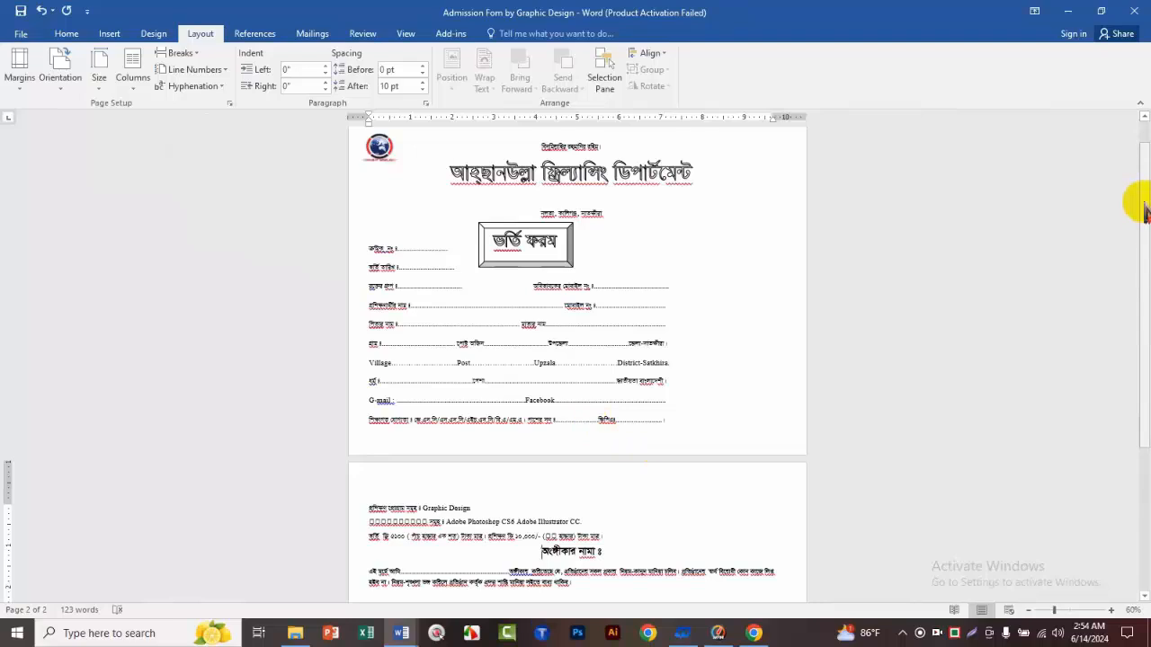
left_click_drag(1145, 206, 1114, 133)
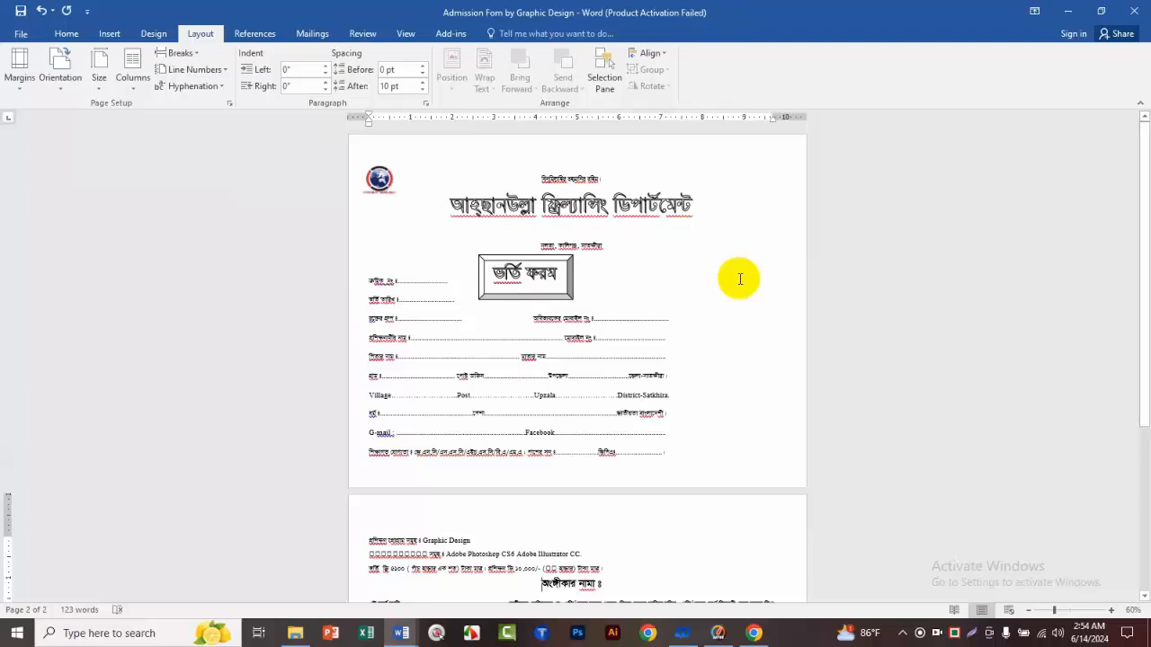
Step: Switch to the Student list 4 document and check which page orientation its student table uses
mouse_move(409, 636)
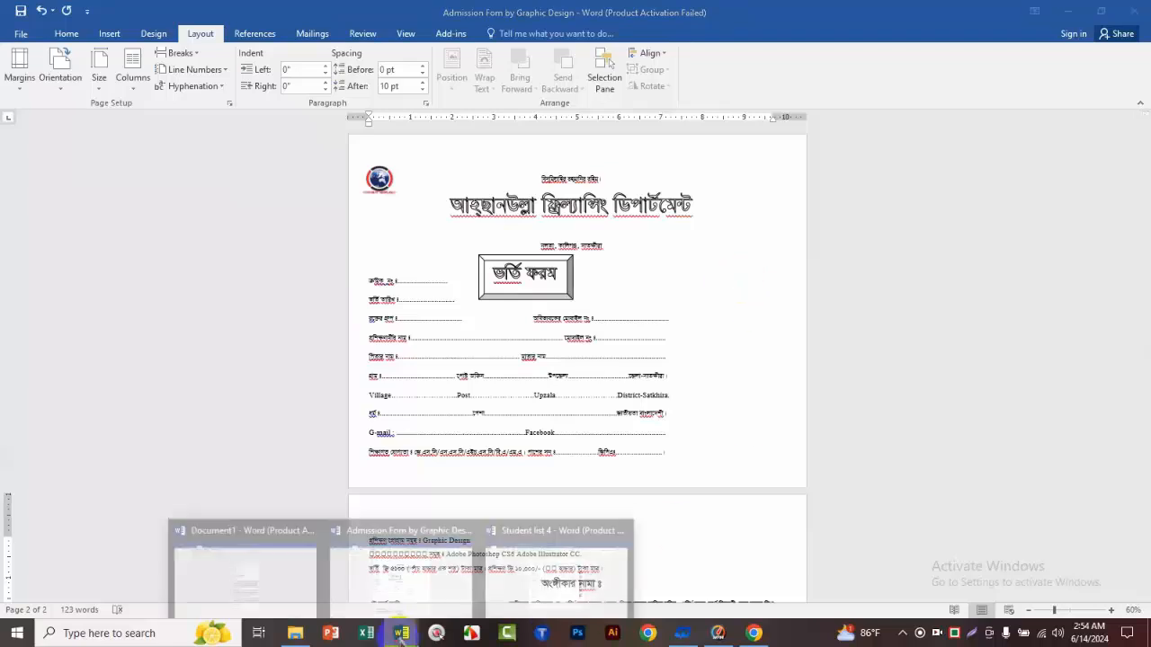
left_click(527, 596)
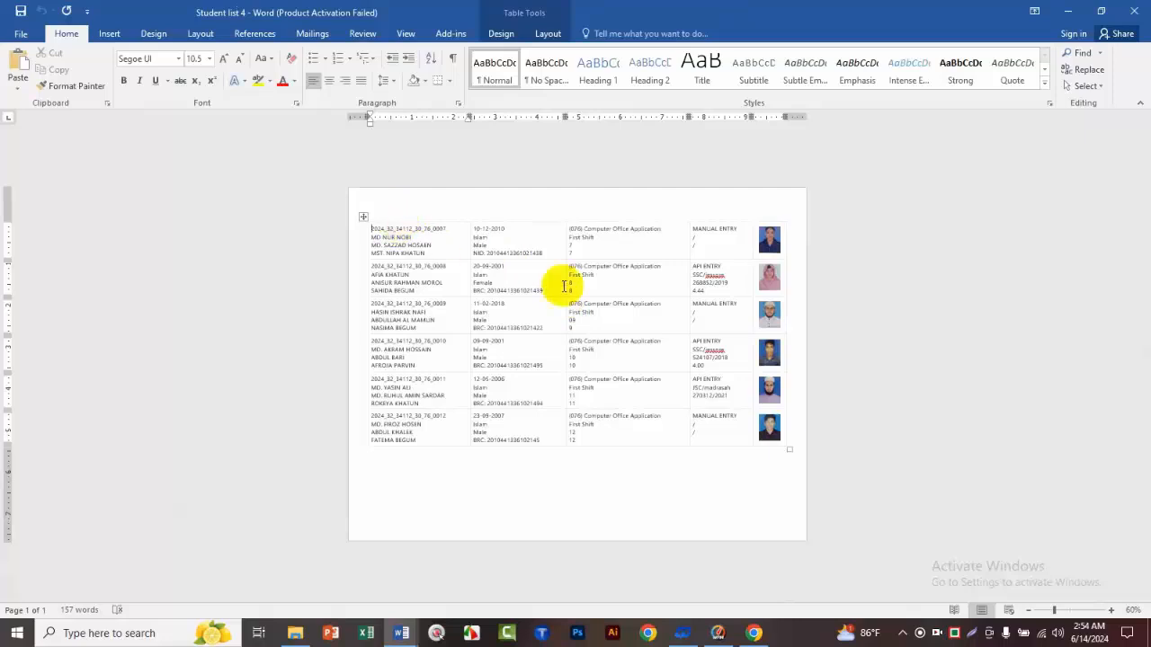
scroll(624, 291, "up", 4, "ctrl")
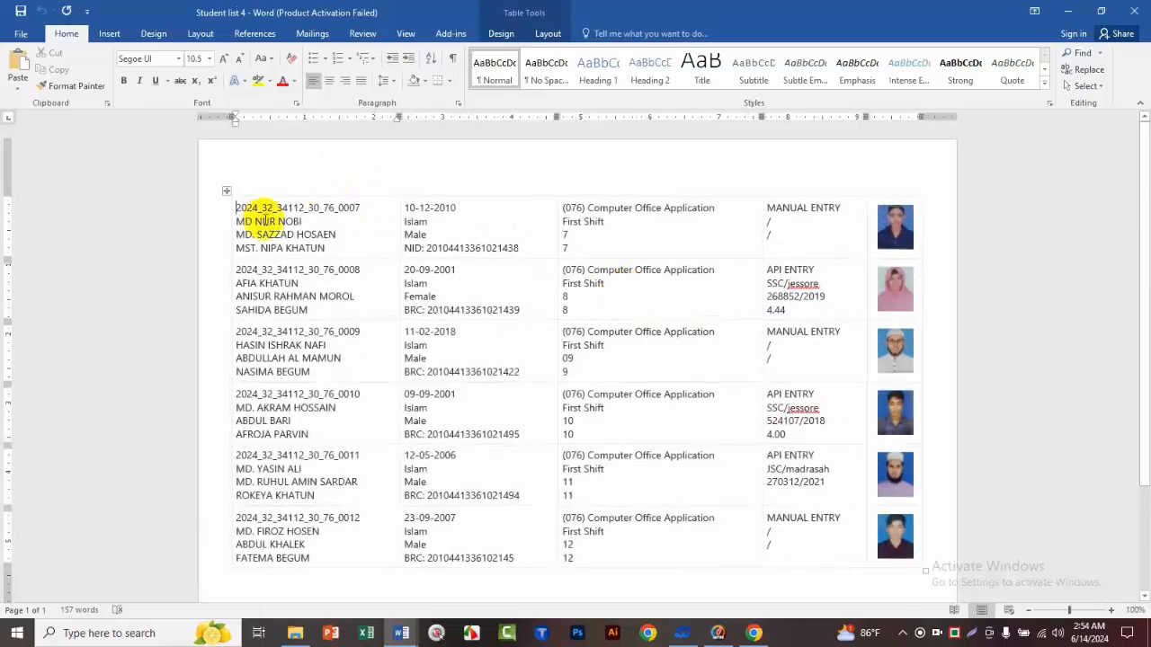
left_click(200, 35)
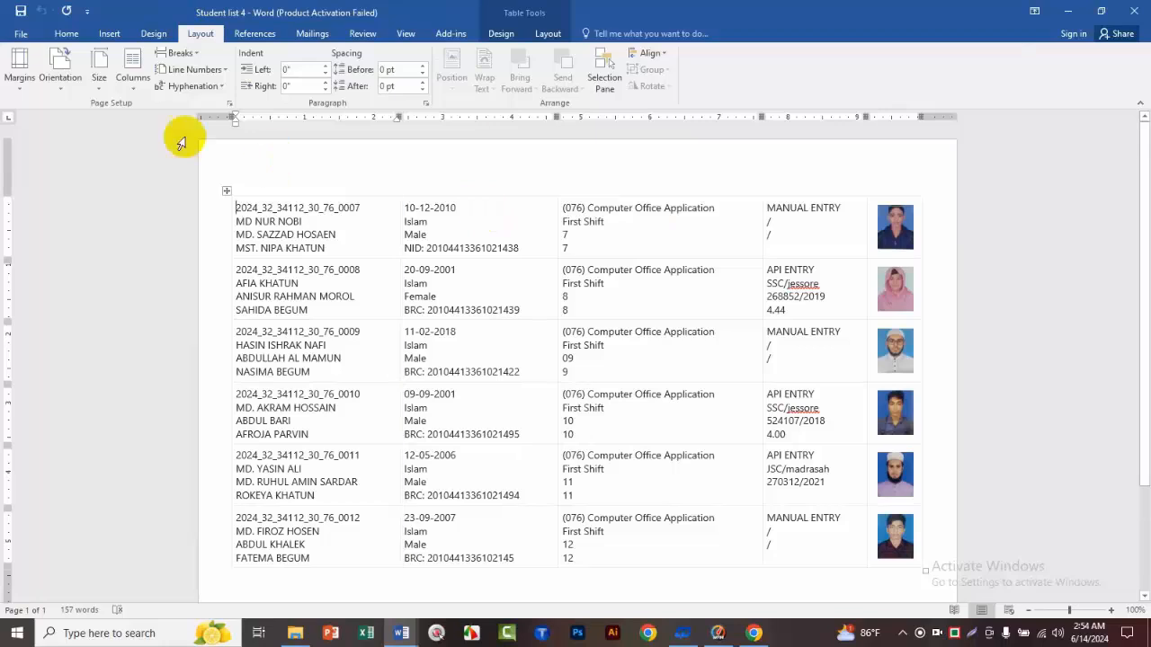
left_click(60, 65)
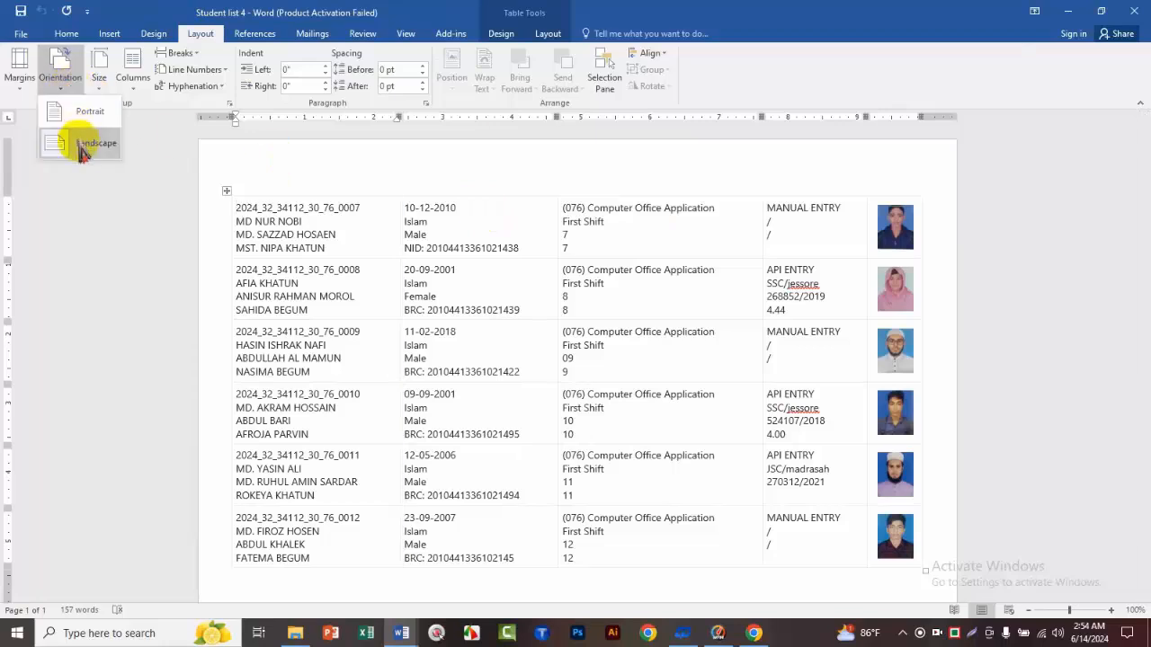
left_click(269, 241)
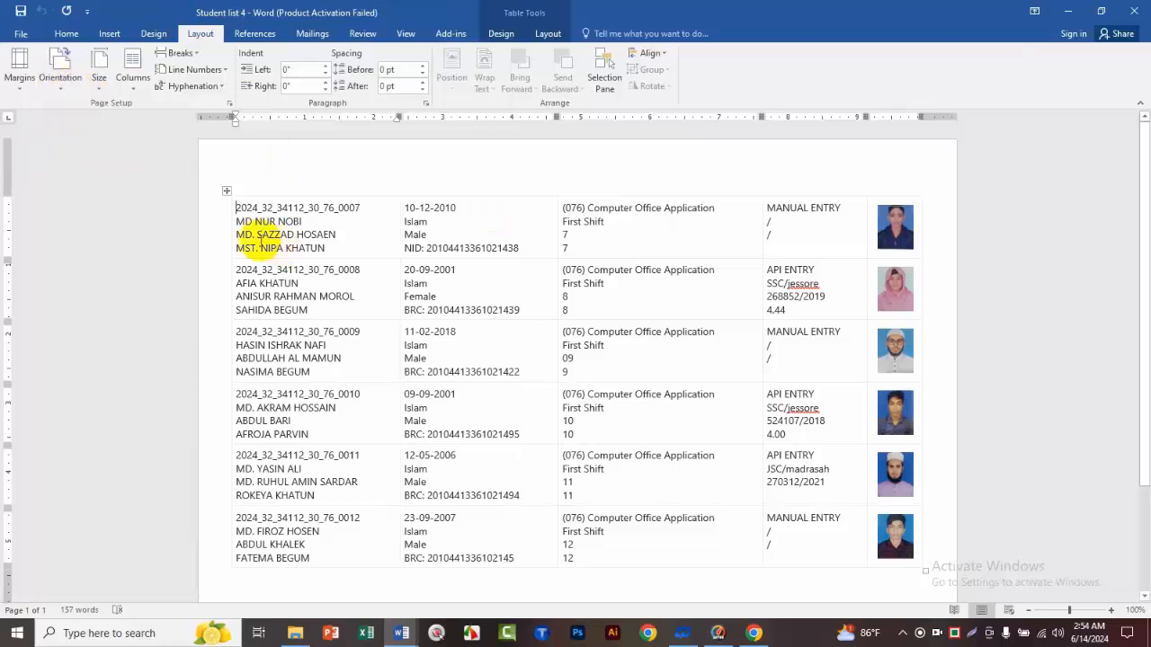
Step: Change the page orientation of the Student list 4 document to Portrait
scroll(904, 259, "down", 1, "ctrl")
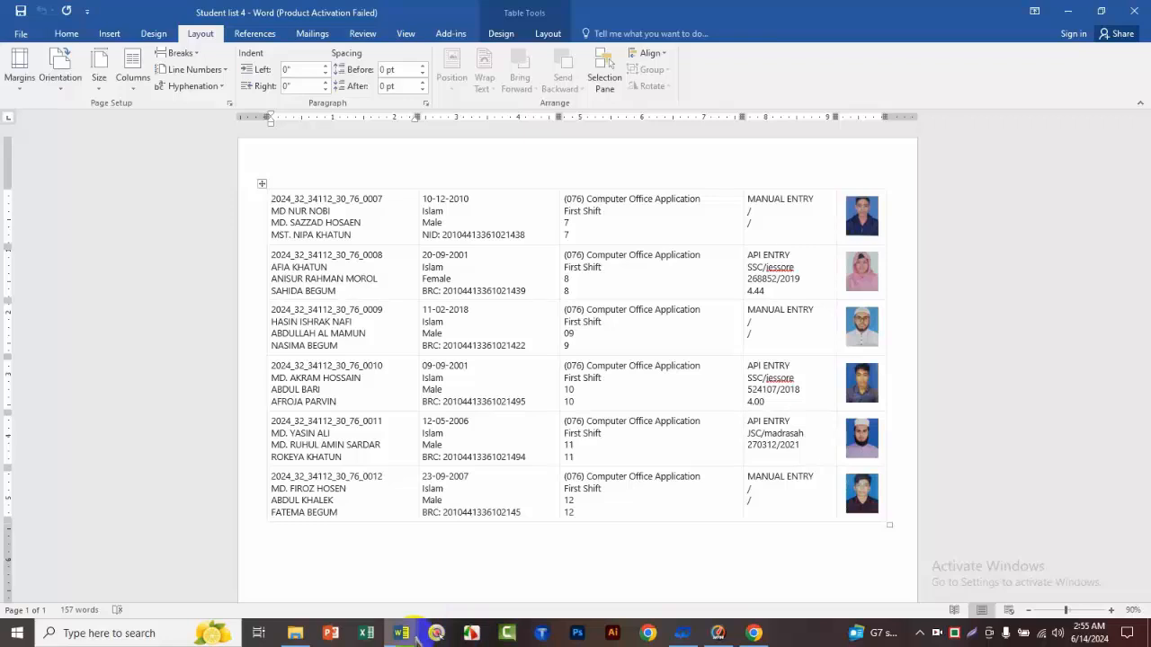
left_click(63, 82)
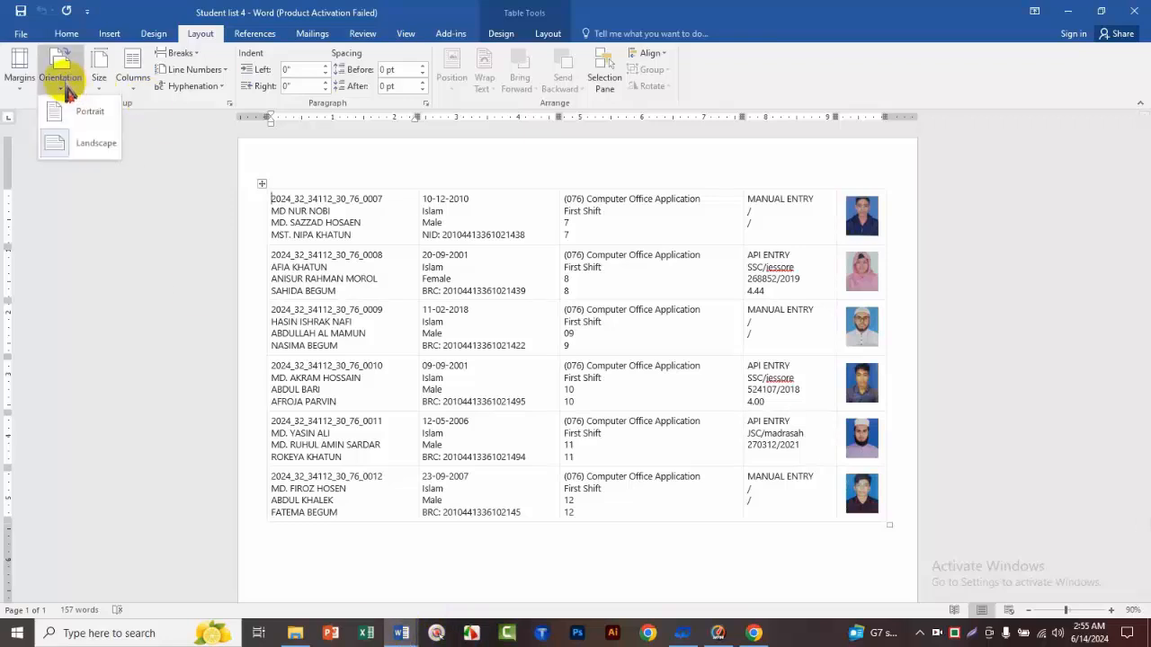
left_click(58, 113)
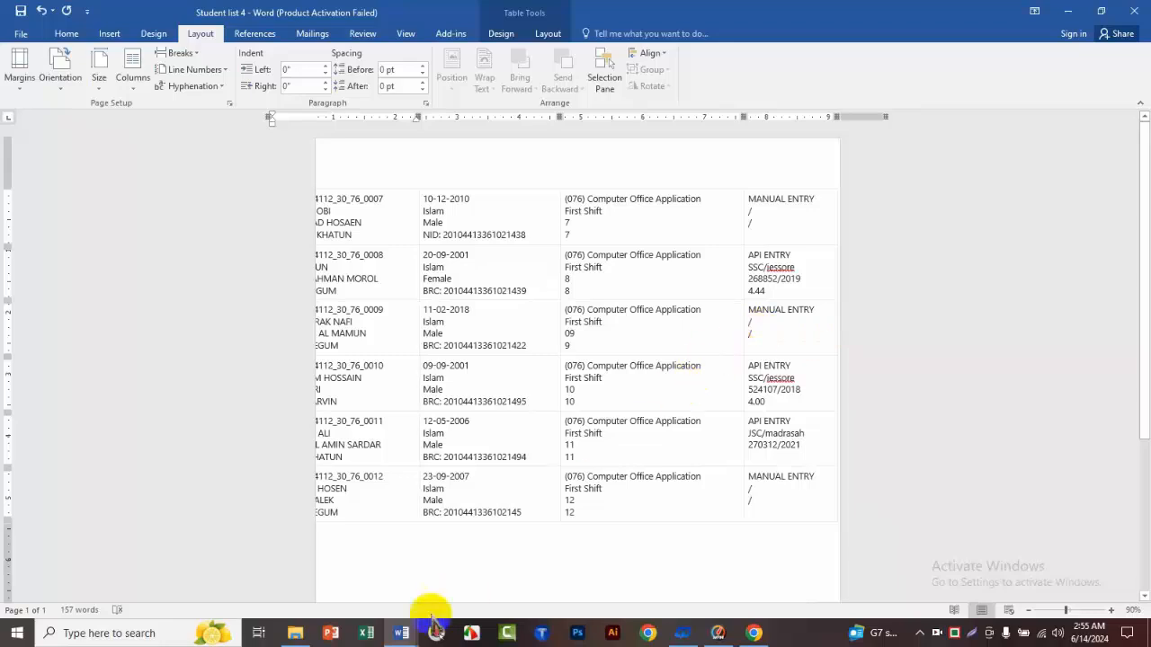
Step: Return to the admission form document and set its page orientation back to Portrait
mouse_move(405, 629)
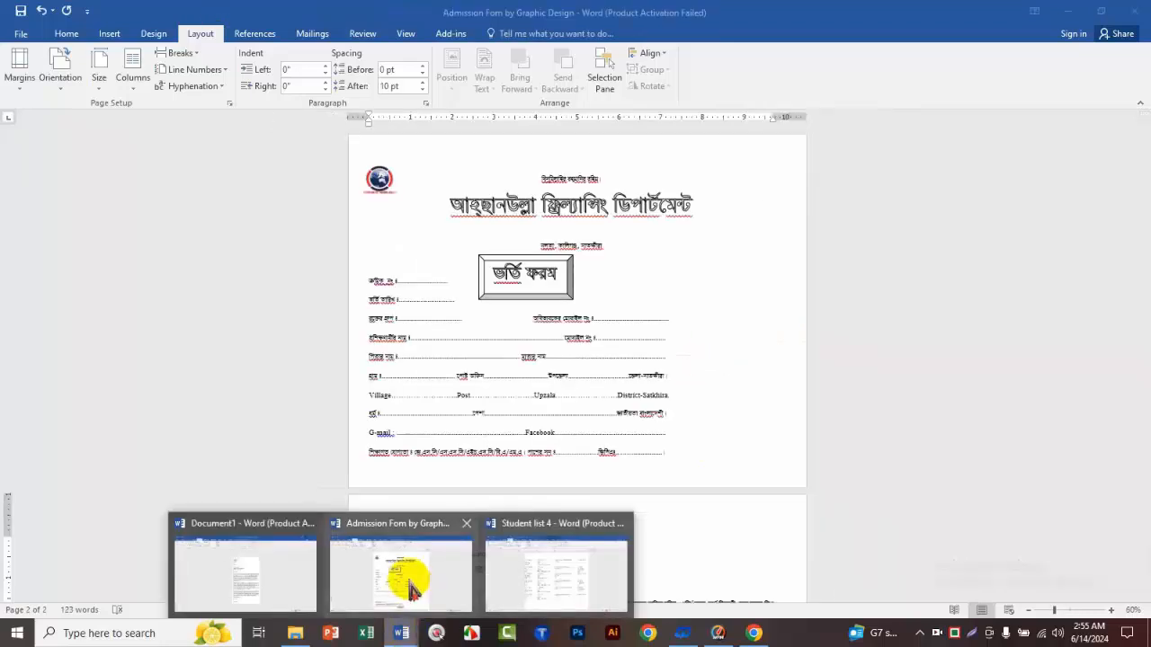
left_click(409, 584)
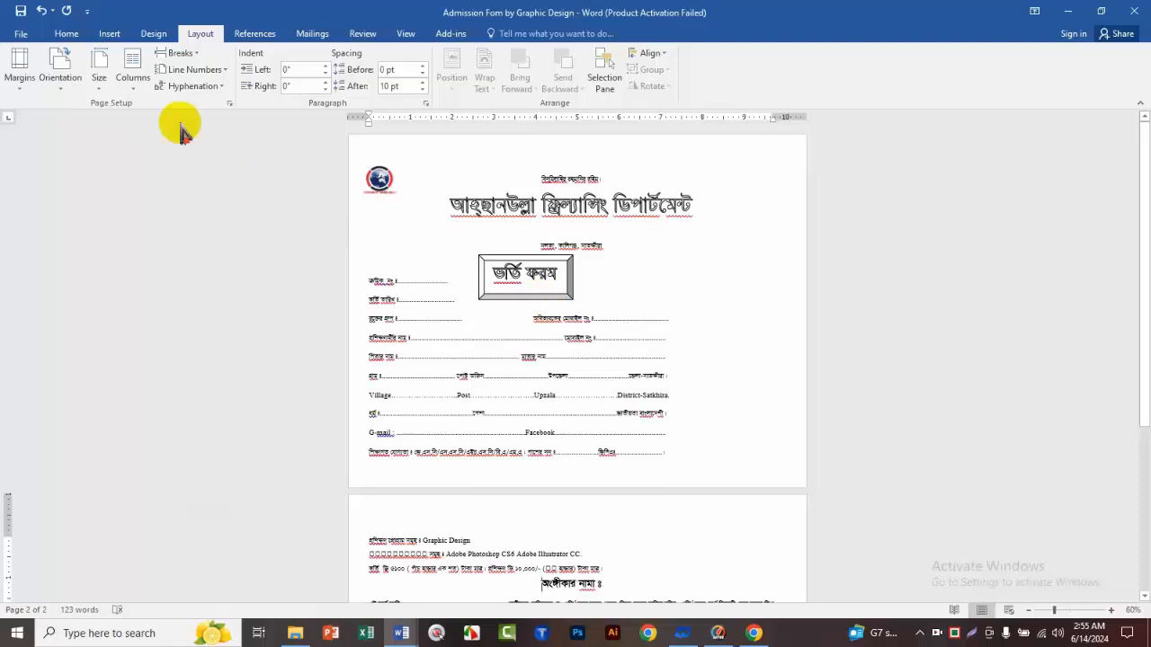
left_click(59, 67)
left_click(75, 115)
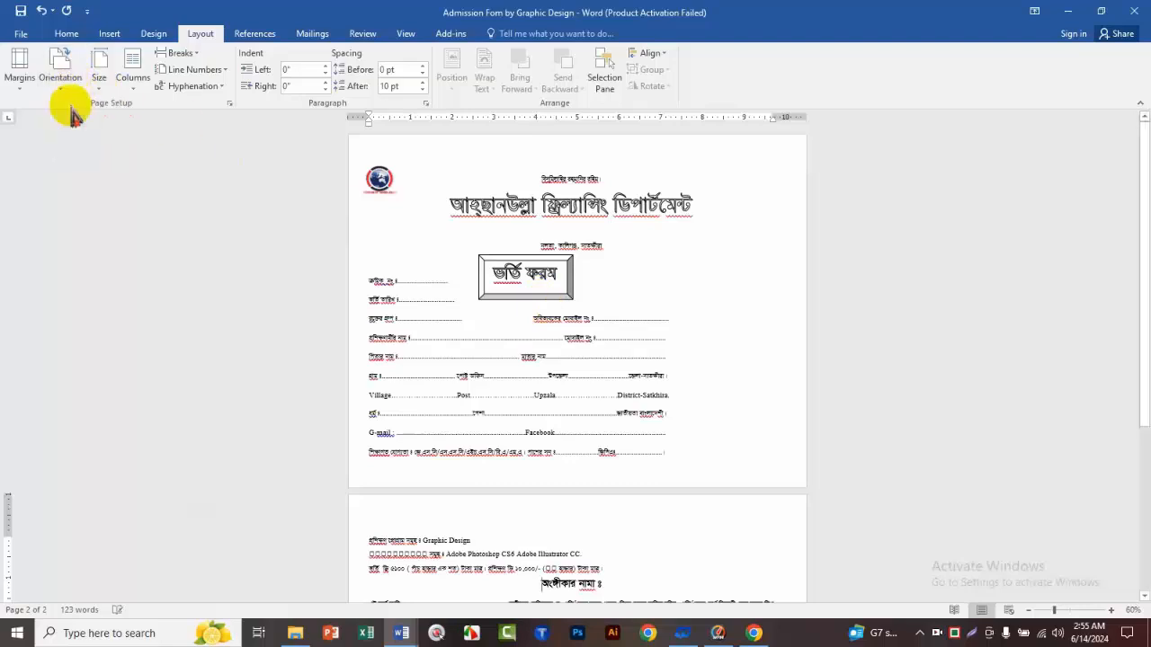
scroll(697, 259, "up", 4)
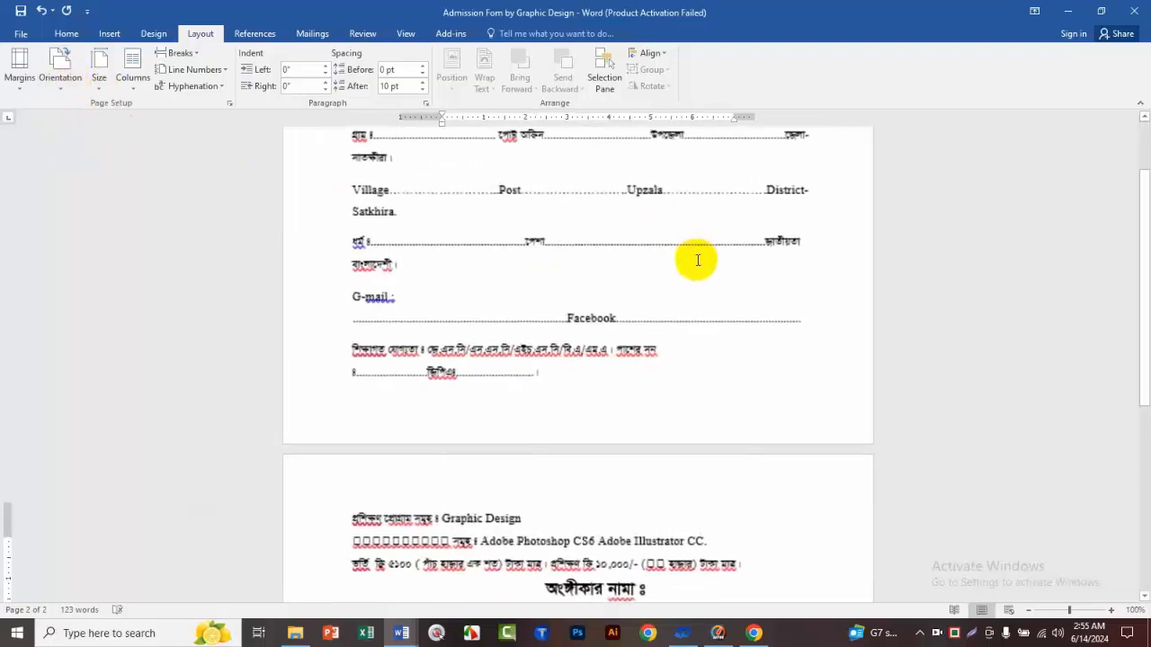
scroll(697, 260, "up", 5)
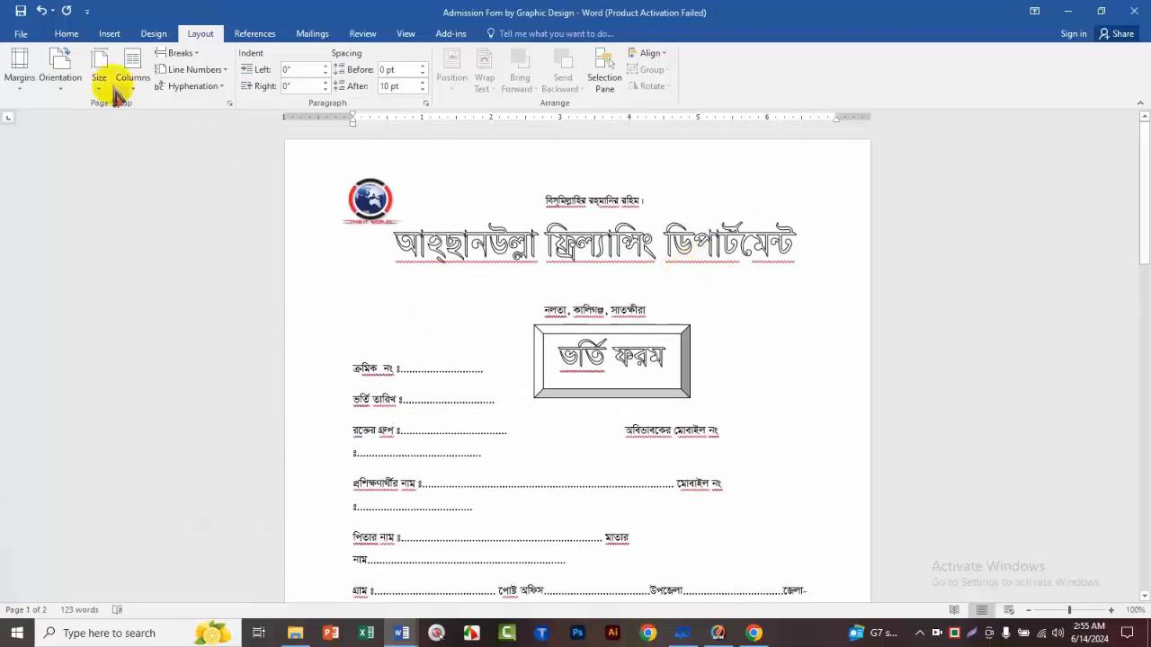
Step: Examine the page orientation choices and the preset paper sizes available for the admission form
left_click(58, 75)
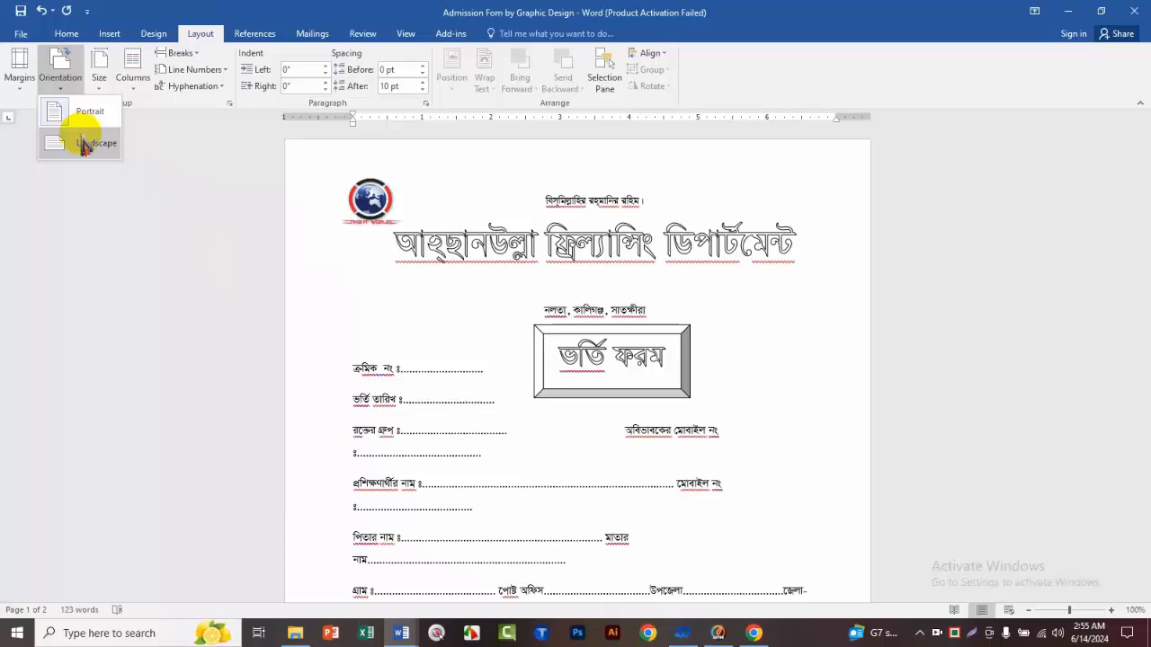
left_click(100, 93)
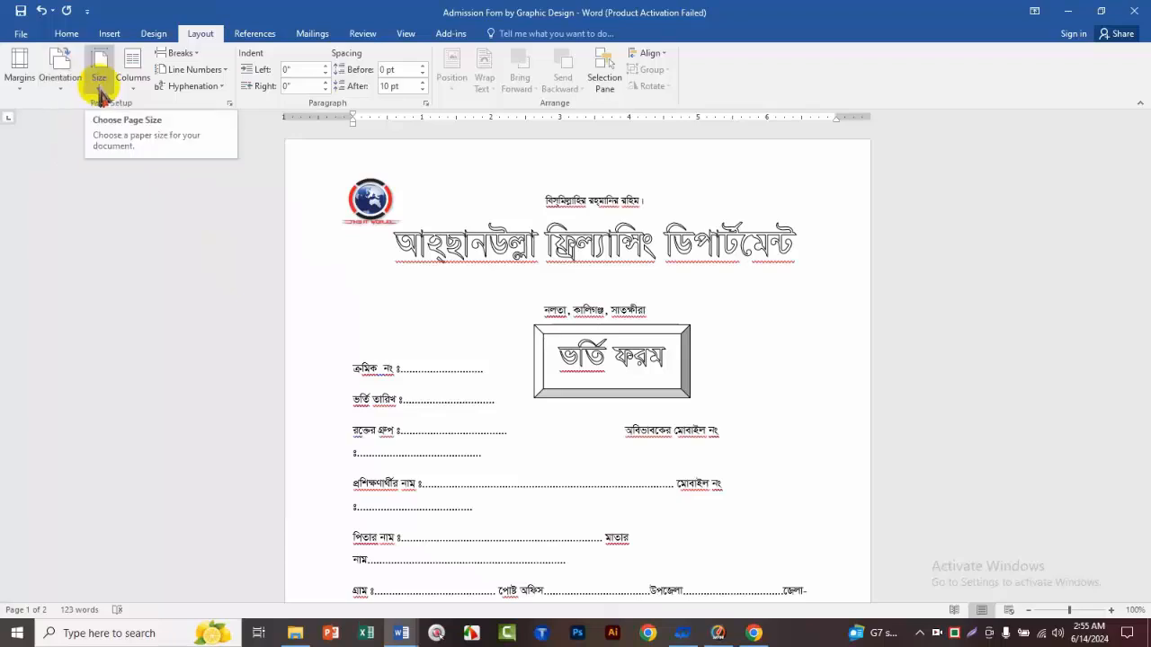
left_click(100, 94)
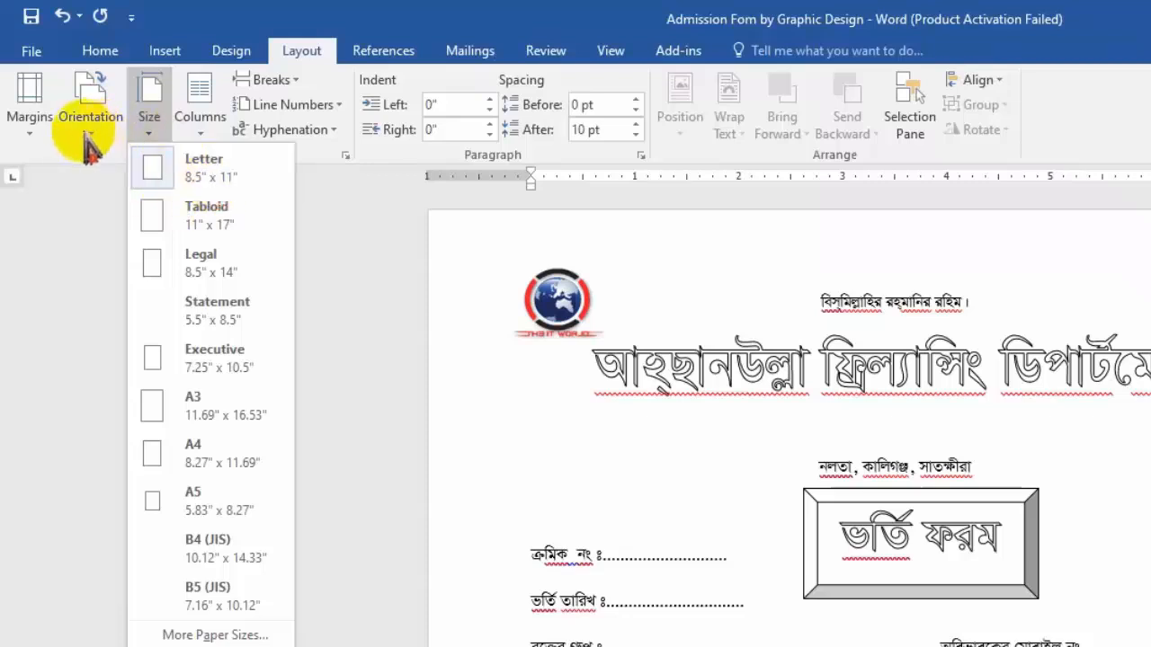
Step: Apply the Narrow margin preset, 0.5" on all sides, to the admission form
left_click(27, 135)
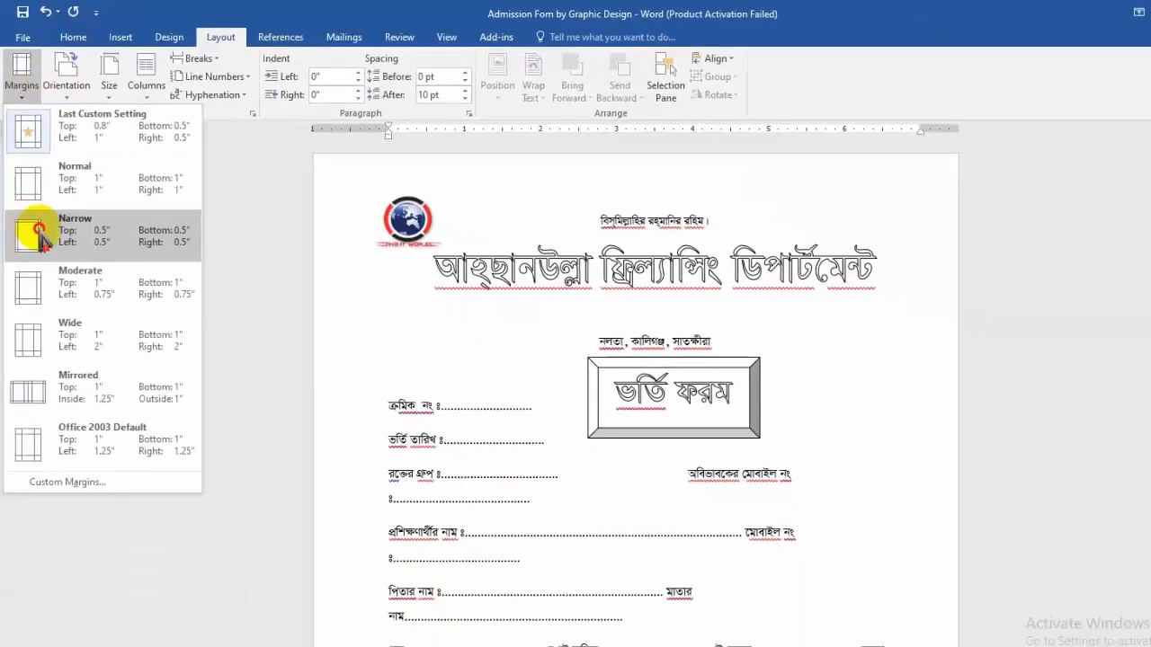
left_click(38, 236)
scroll(40, 227, "down", 3)
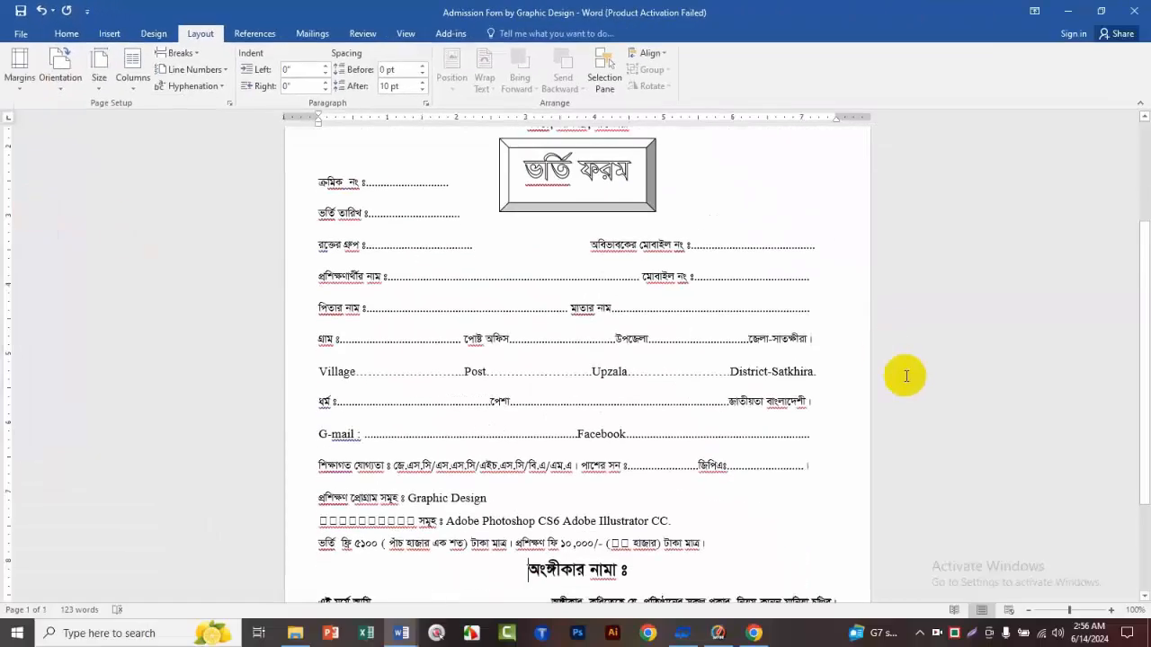
scroll(980, 416, "down", 3)
scroll(791, 369, "up", 5)
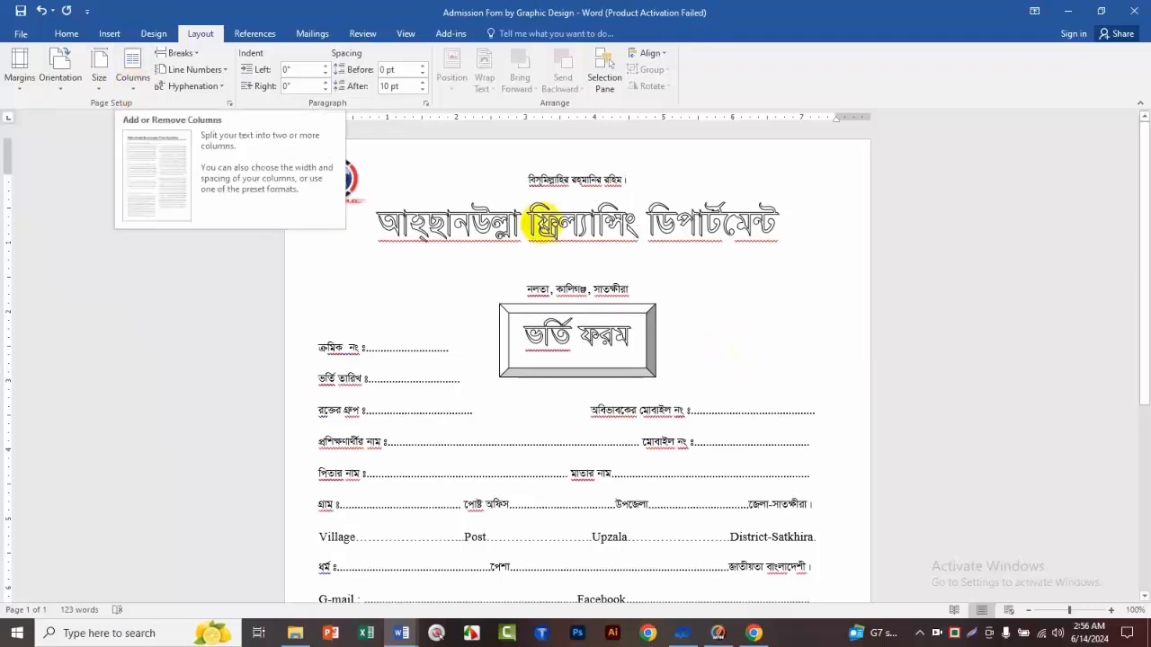
scroll(758, 442, "down", 5)
scroll(760, 451, "up", 5)
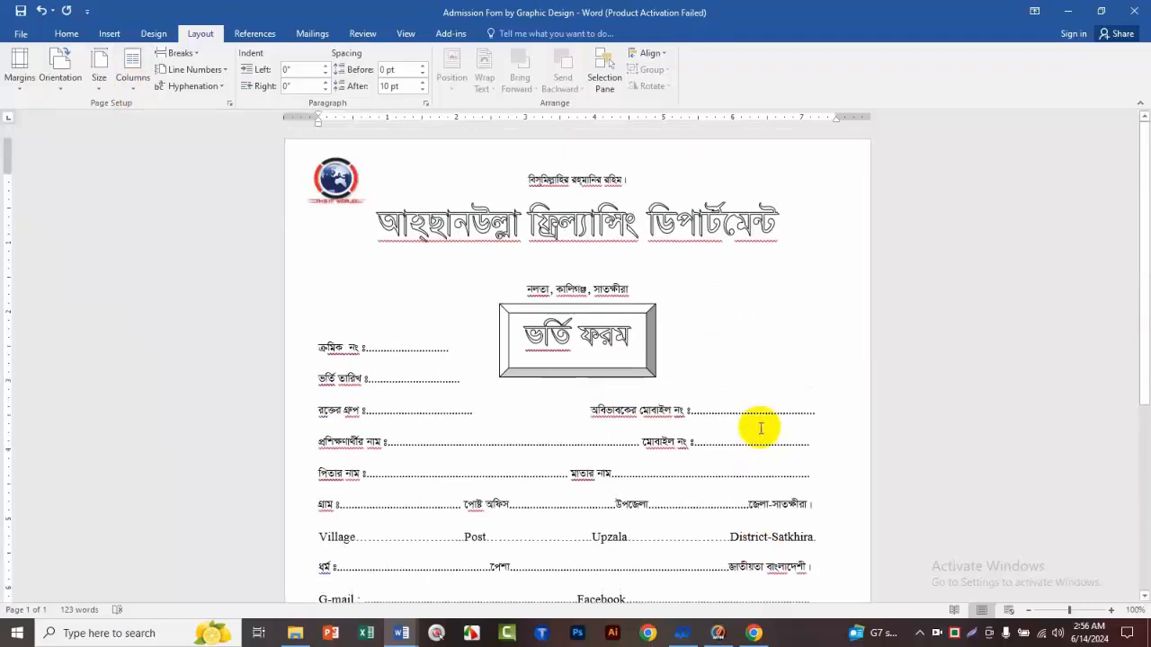
scroll(792, 439, "down", 5)
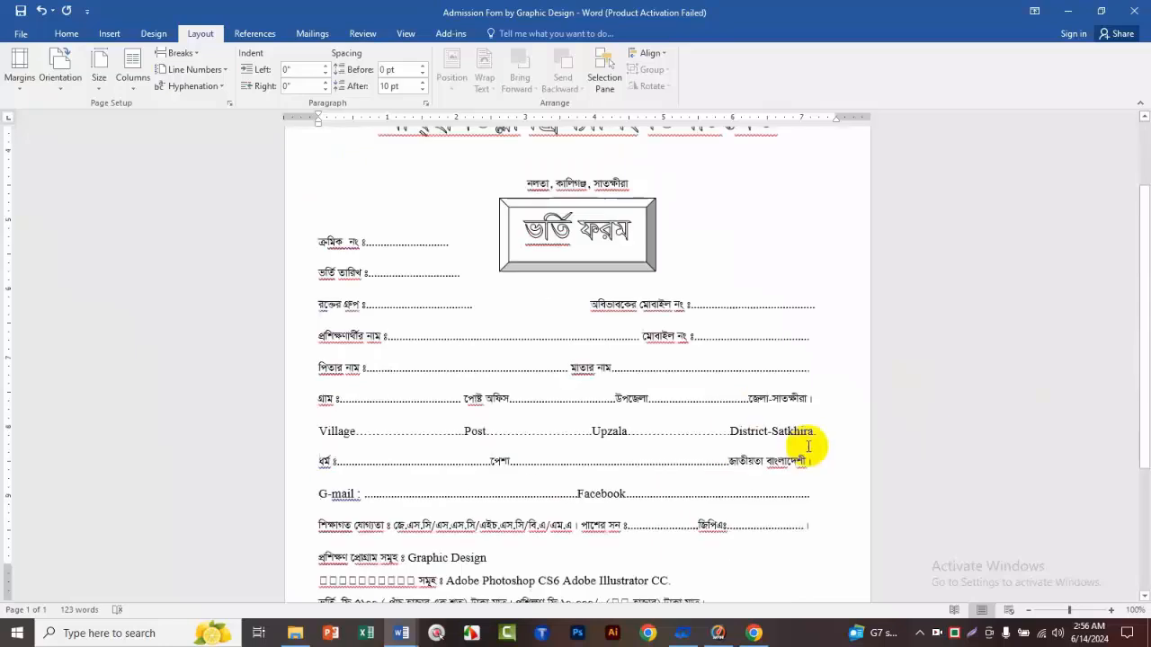
scroll(801, 449, "up", 5)
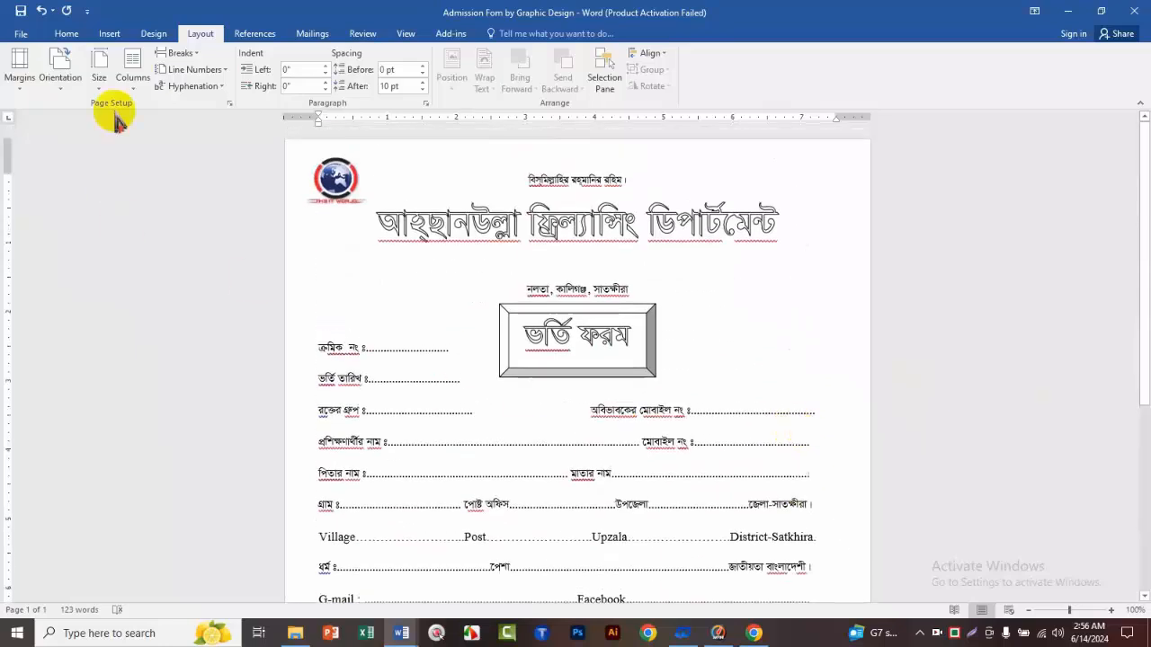
Step: Check the form's current paper size among the presets and examine how its content fills the page
left_click(99, 65)
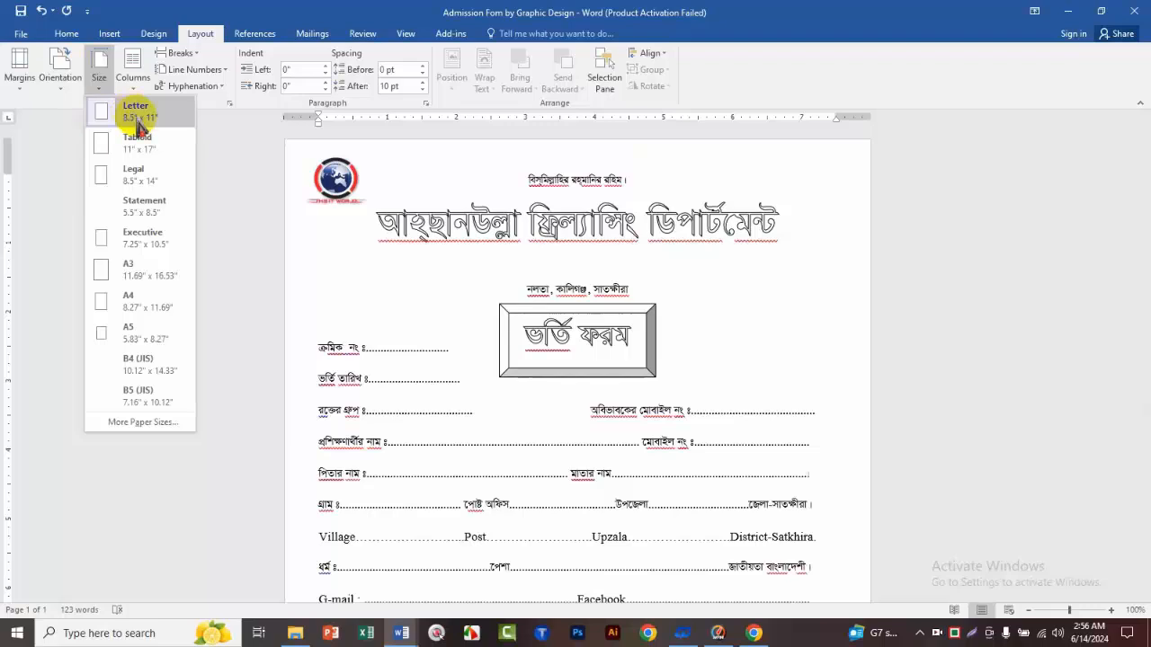
scroll(503, 290, "down", 4)
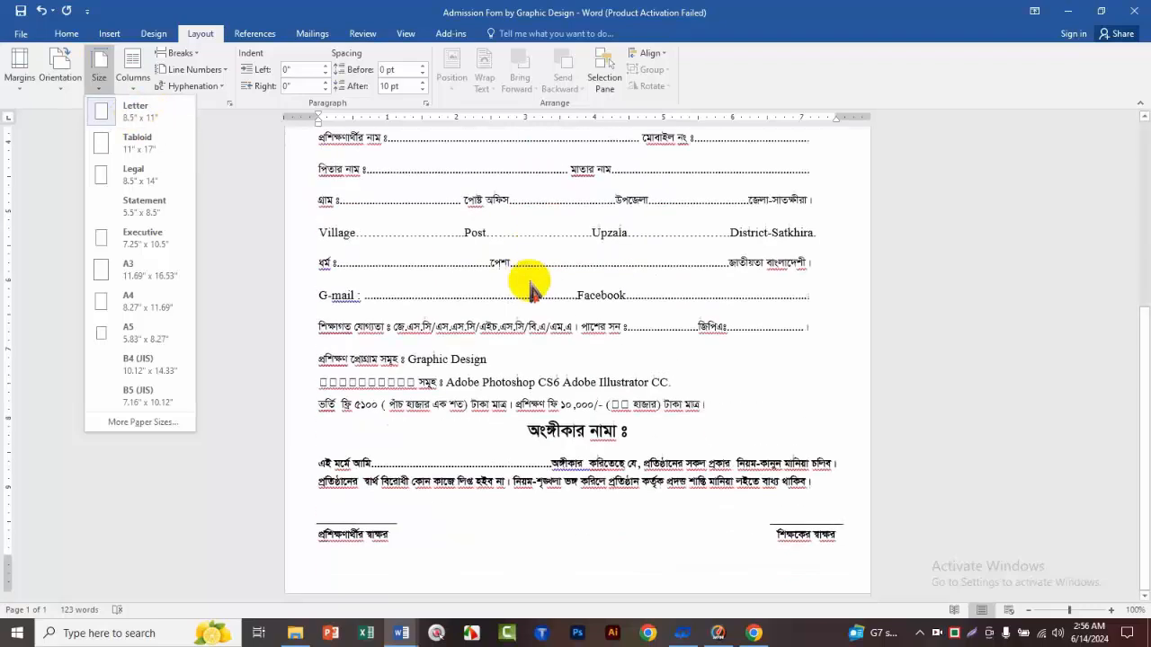
left_click(536, 306)
scroll(534, 329, "up", 5)
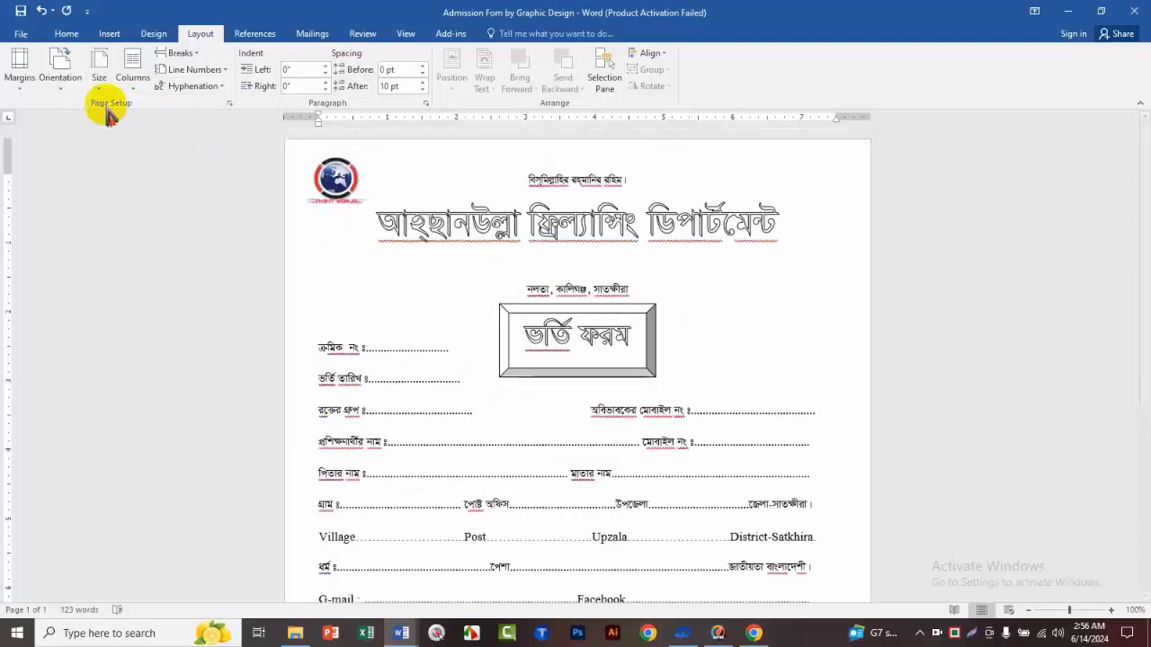
Step: Set the admission form's paper size to Legal, 8.5" x 14", and inspect the page down to its end
left_click(100, 90)
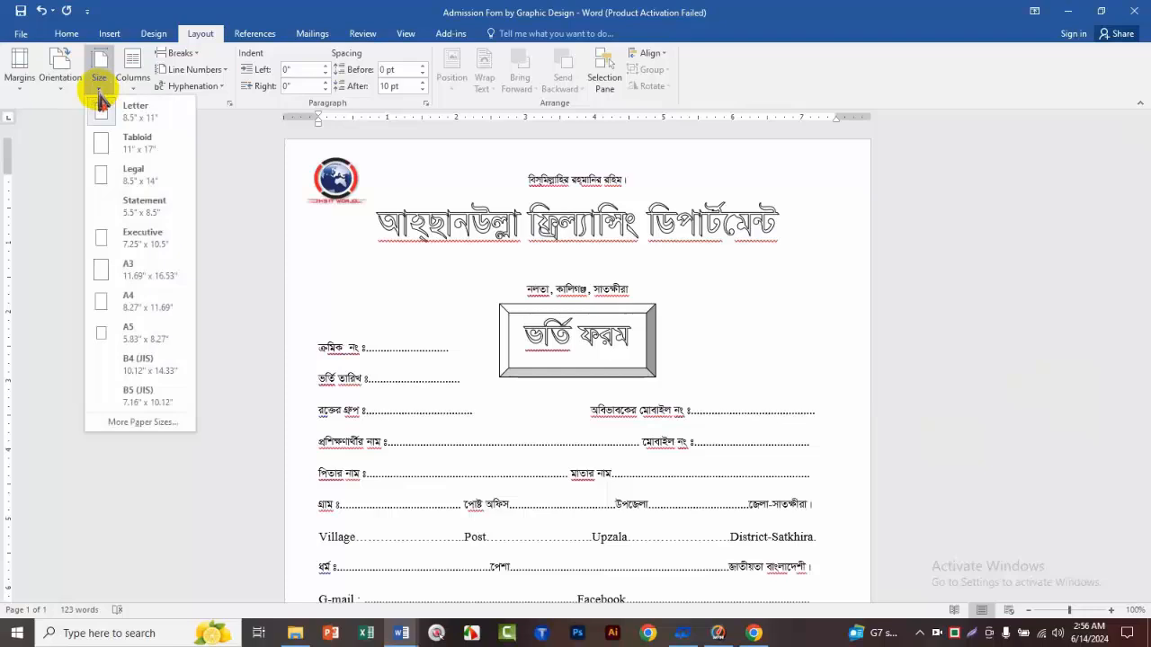
left_click(129, 177)
scroll(1110, 206, "down", 5)
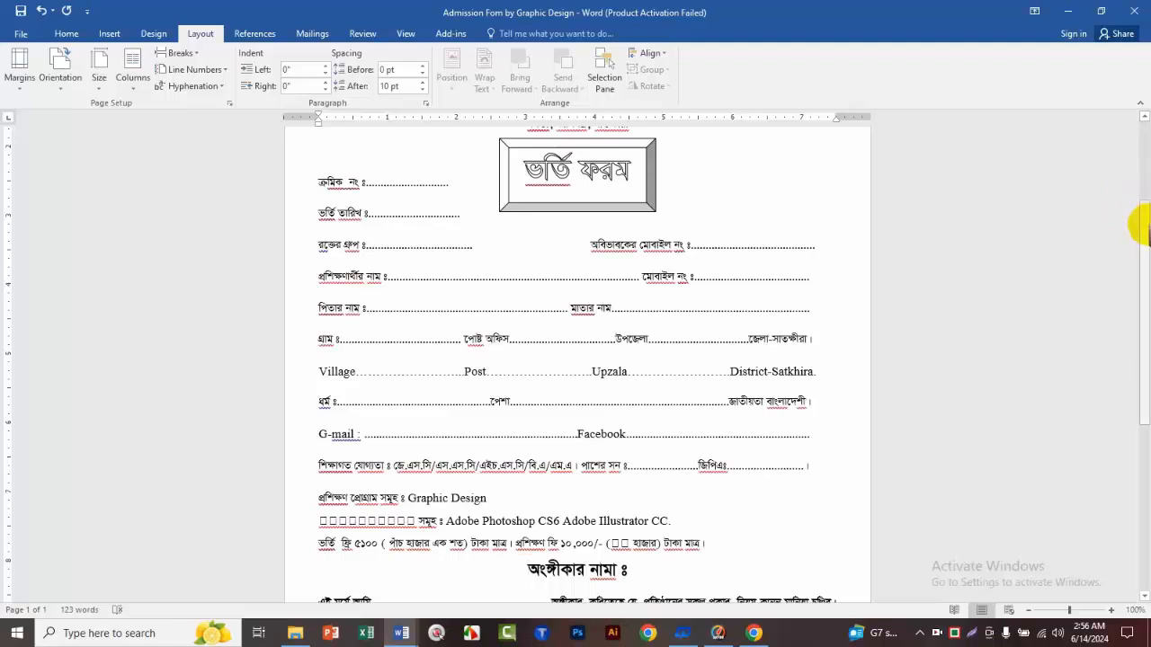
left_click_drag(1142, 269, 1140, 441)
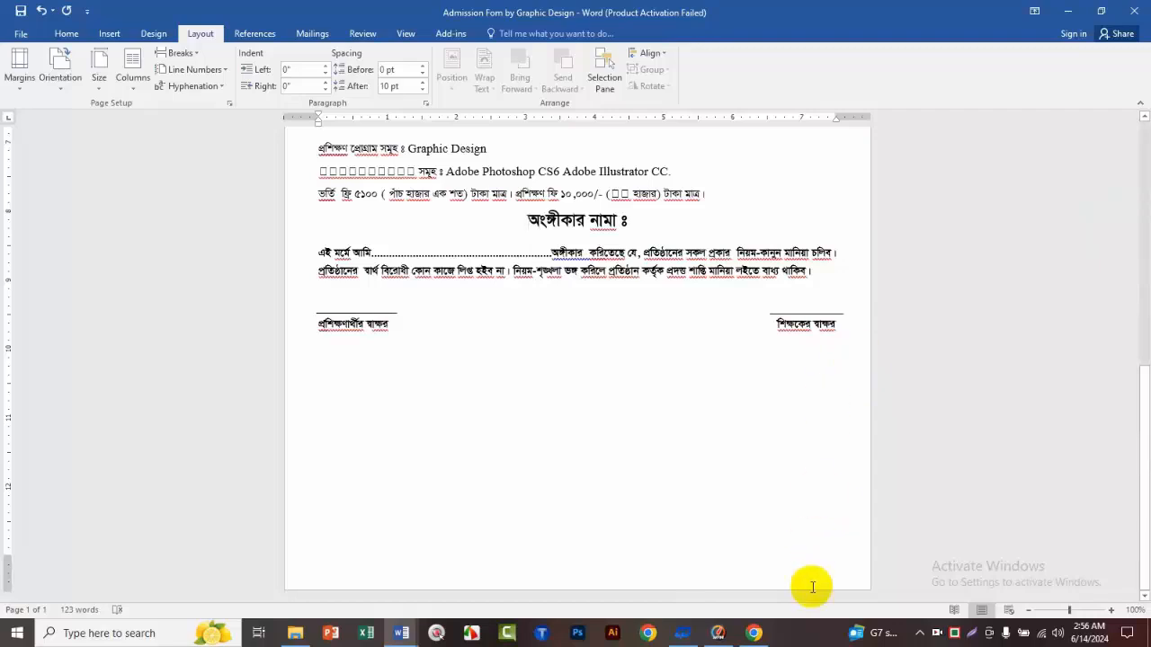
scroll(503, 393, "up", 10)
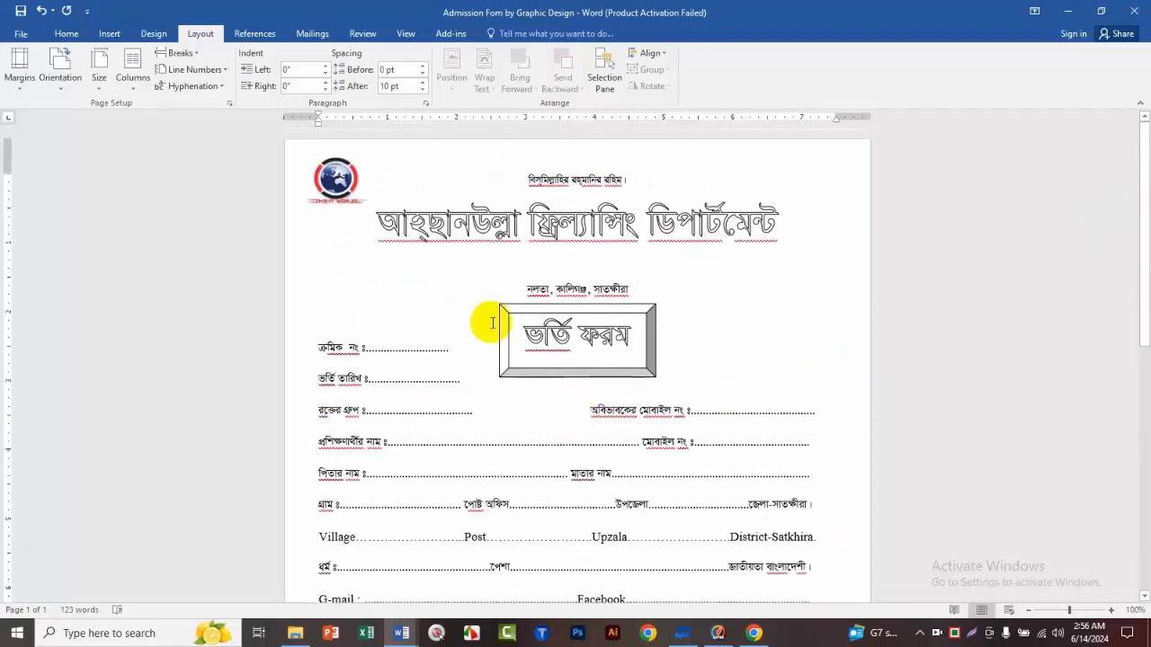
Step: Check the admission form's end and its paper size, and switch to Document1 to examine the full page of the loudspeaker letter
scroll(493, 333, "down", 10)
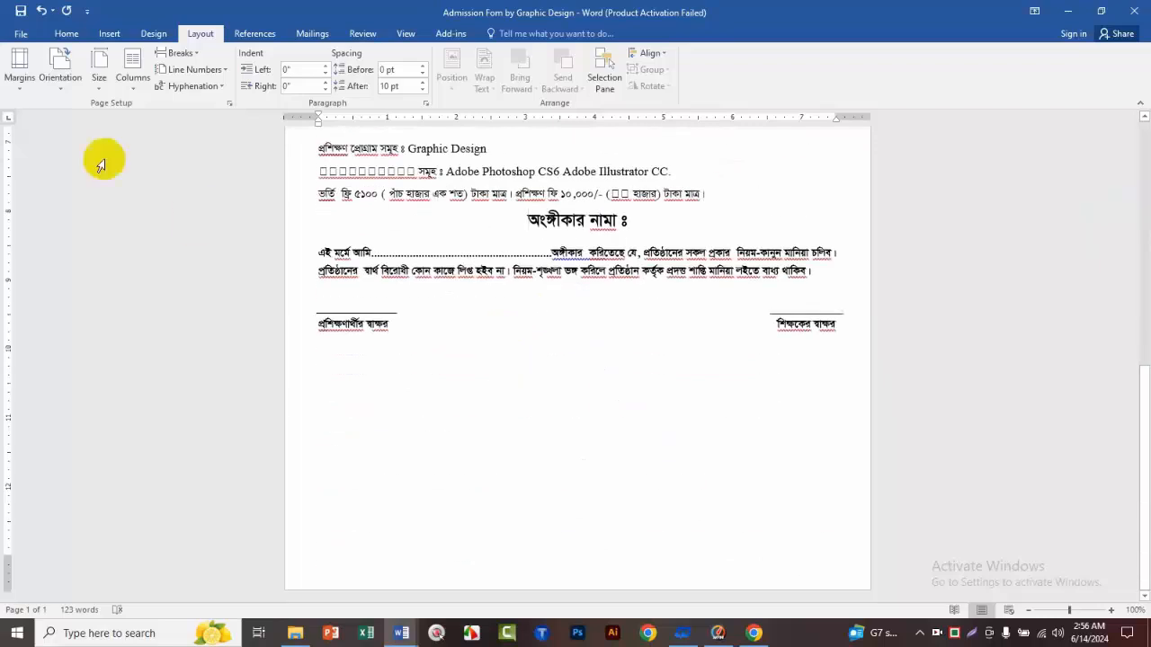
left_click(99, 76)
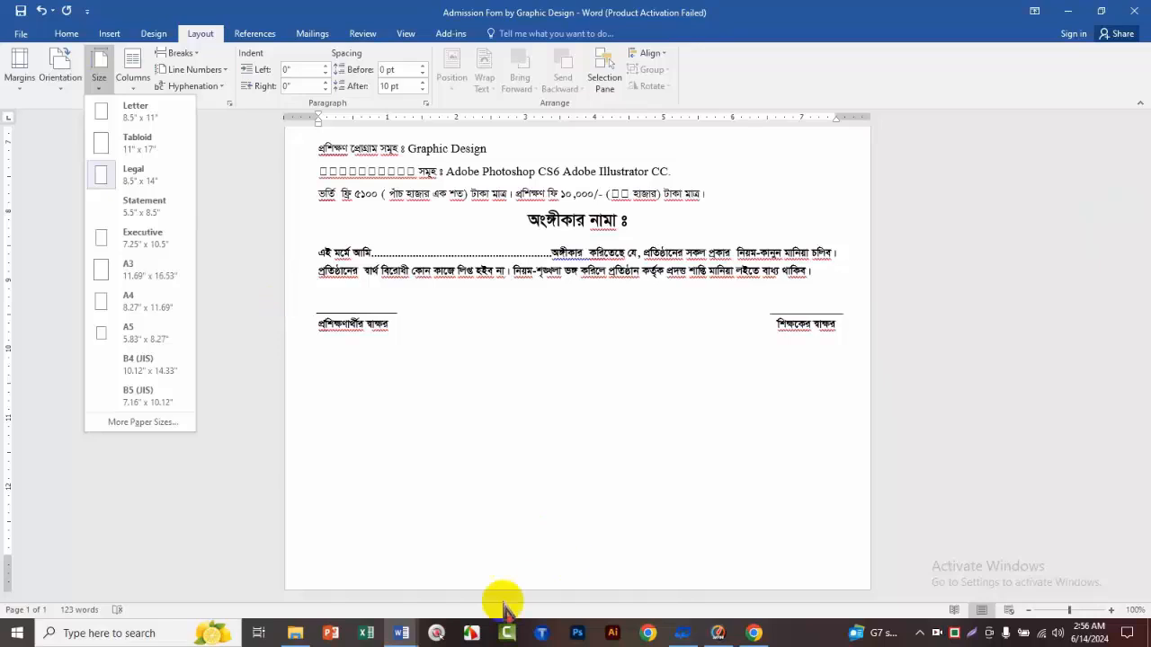
left_click(409, 634)
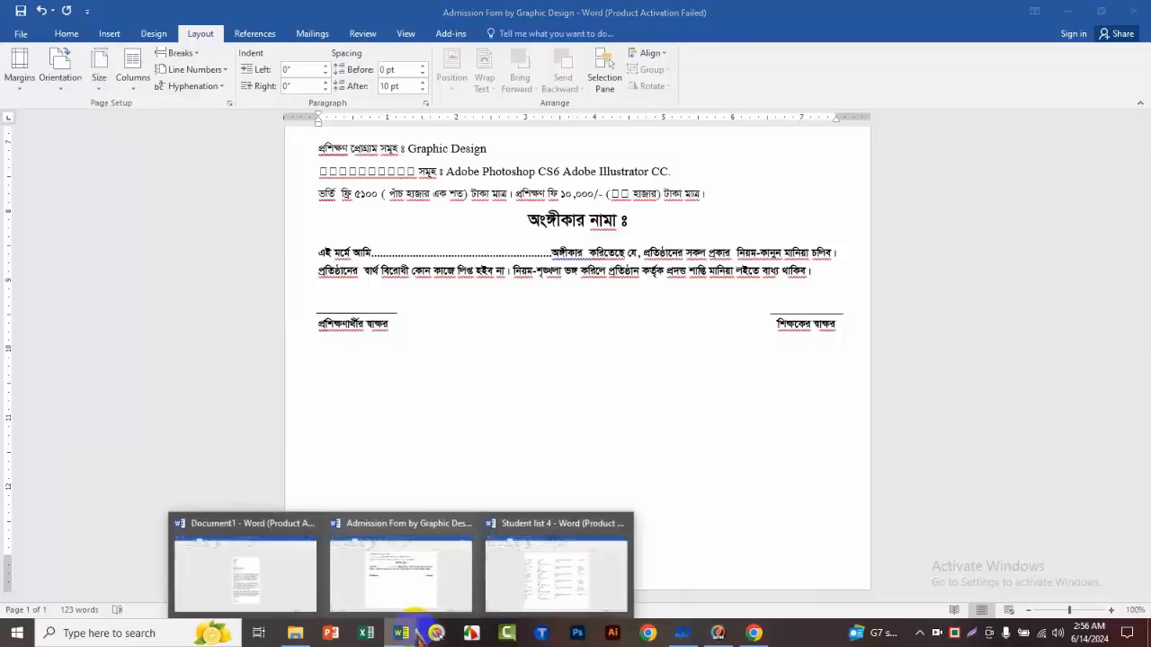
left_click(278, 580)
scroll(618, 439, "up", 3)
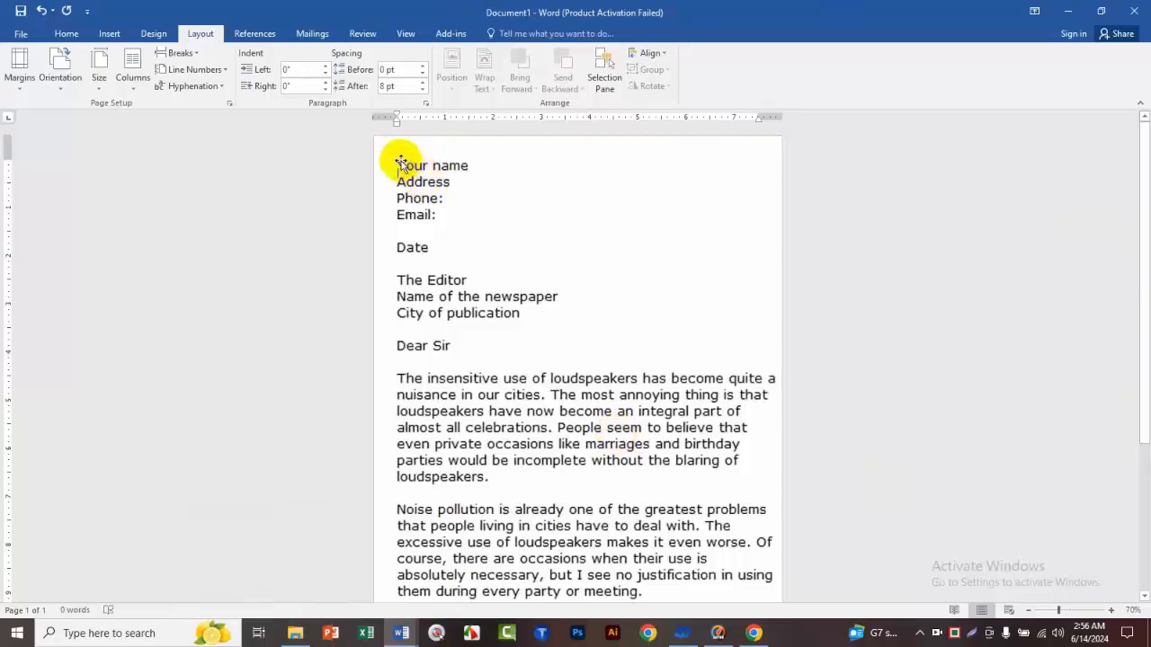
scroll(420, 189, "down", 5)
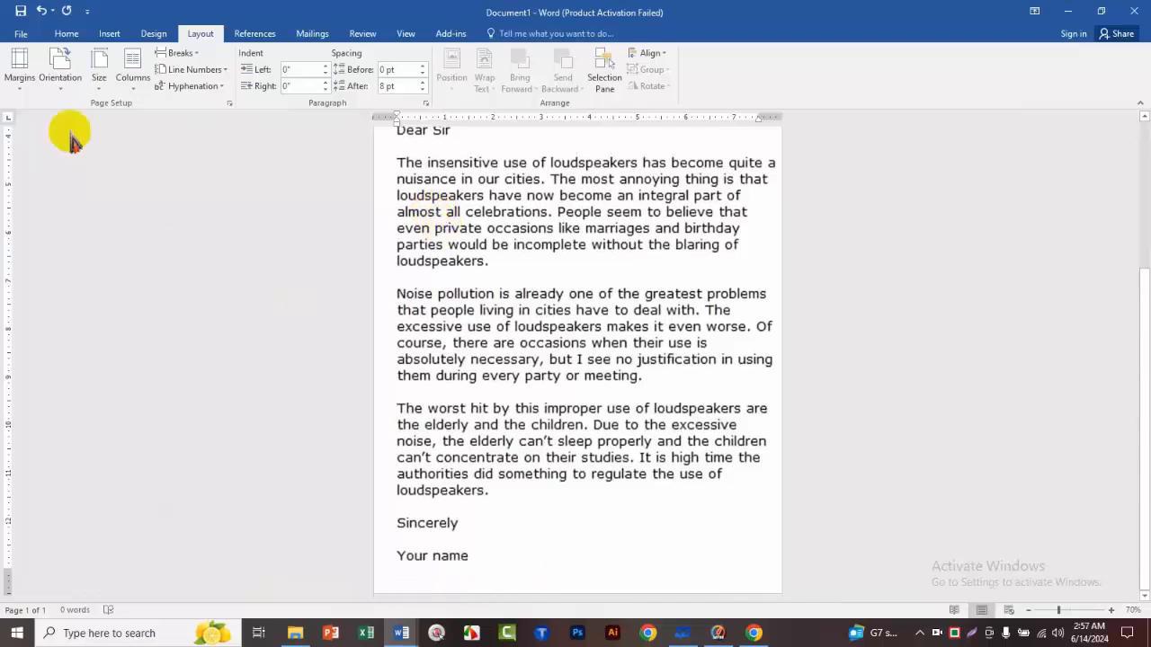
Step: Change the letter's paper size to Letter, 8.5" x 11", and inspect how the text fits the page
left_click(97, 83)
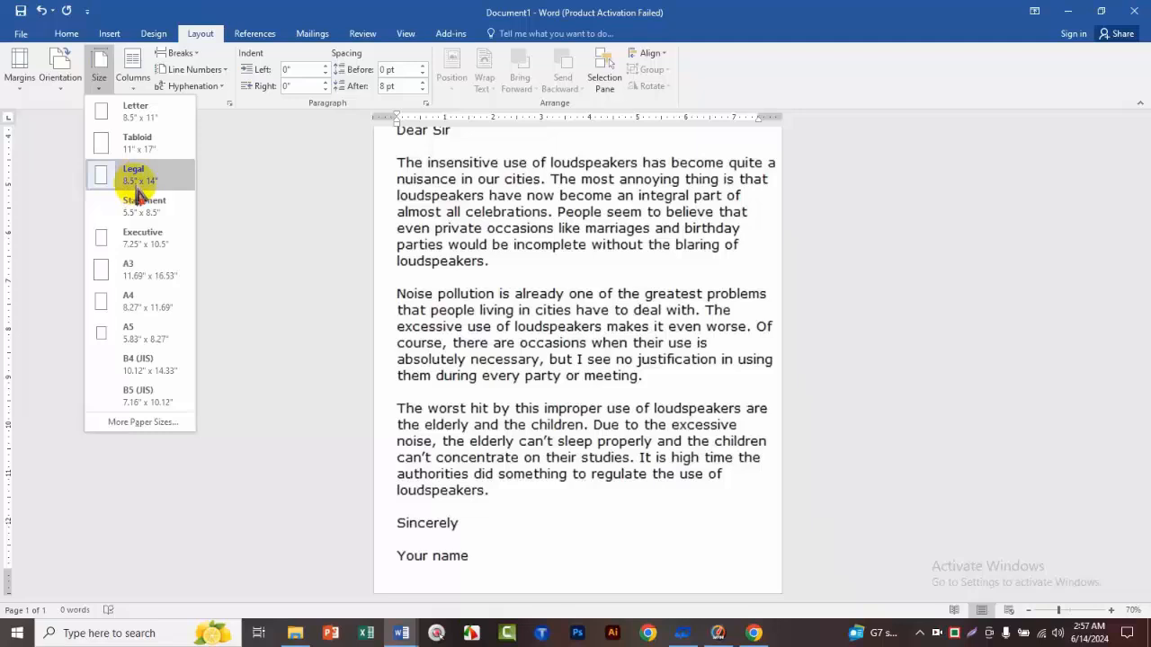
left_click(139, 110)
scroll(904, 468, "down", 1)
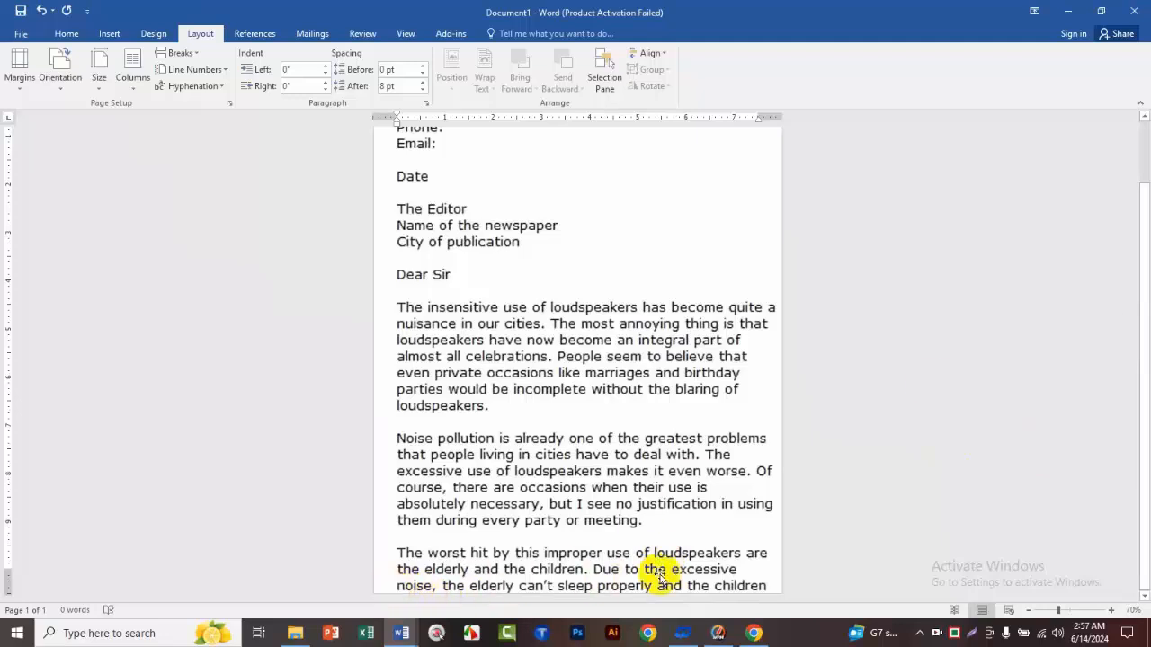
Step: Set the letter's paper size back to Legal, 8.5" x 14", and inspect the page down to the signature
left_click(102, 69)
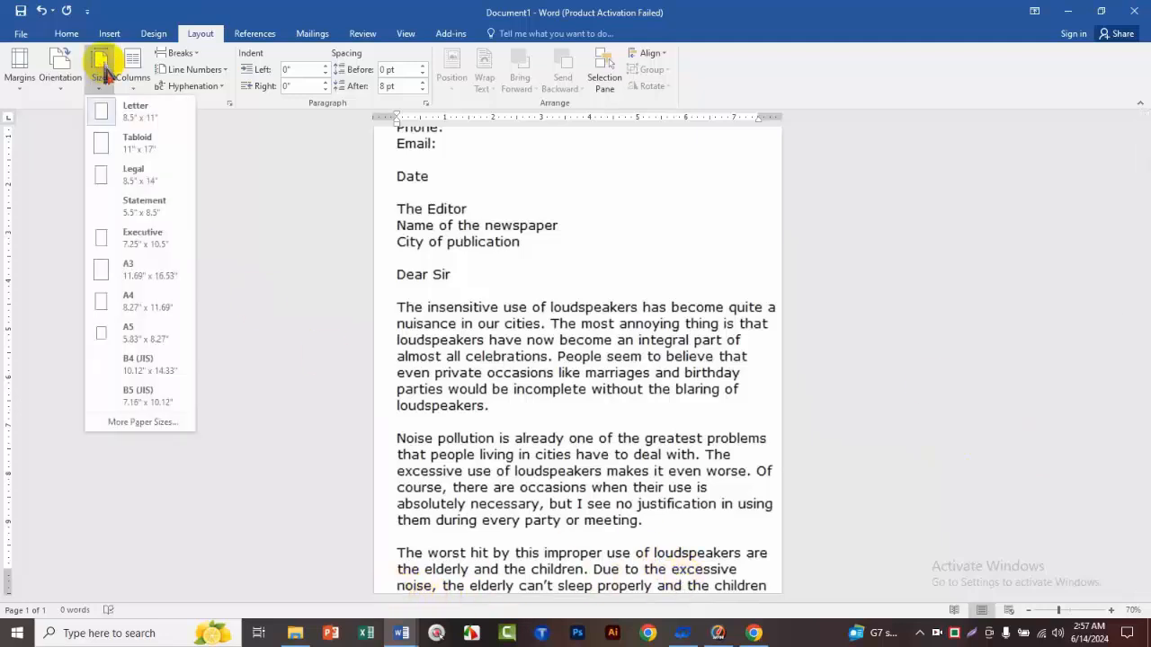
left_click(128, 177)
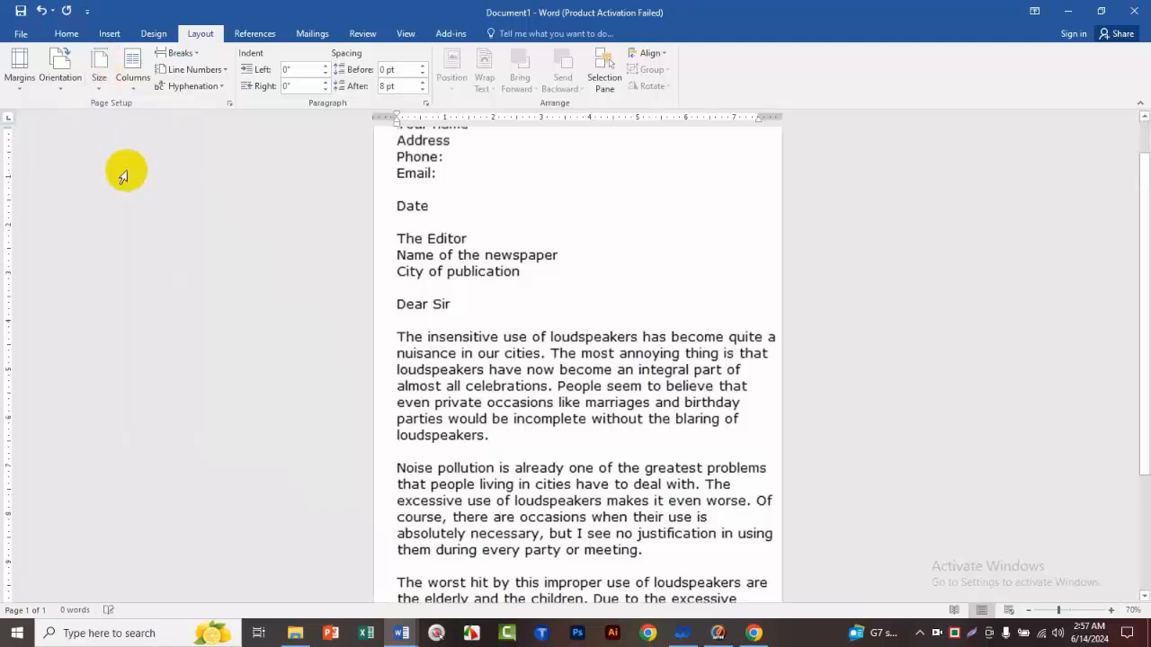
scroll(812, 473, "down", 3)
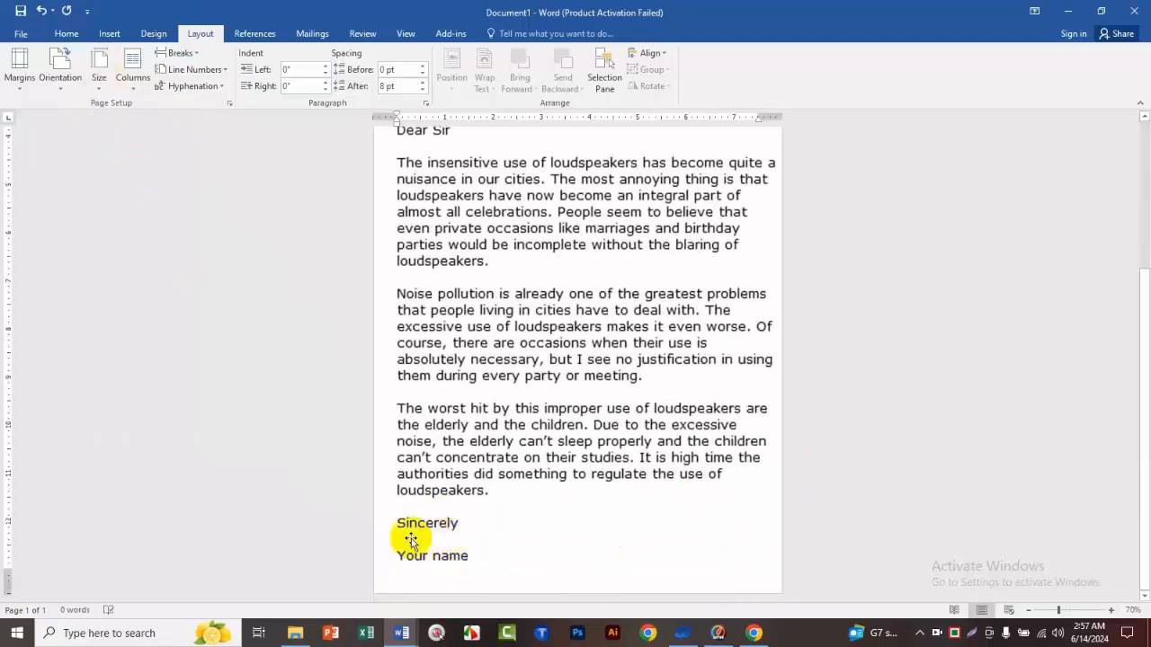
Step: Switch the letter to A4 paper, 8.27" x 11.69", and inspect how the text fits the page
left_click(101, 79)
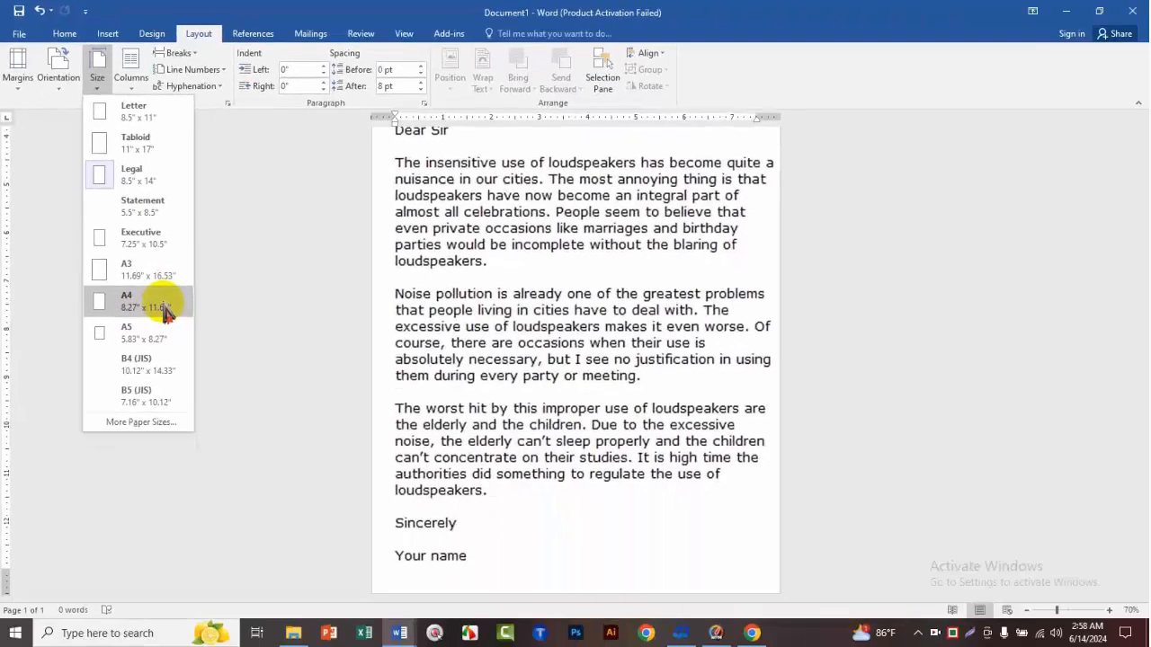
left_click(171, 342)
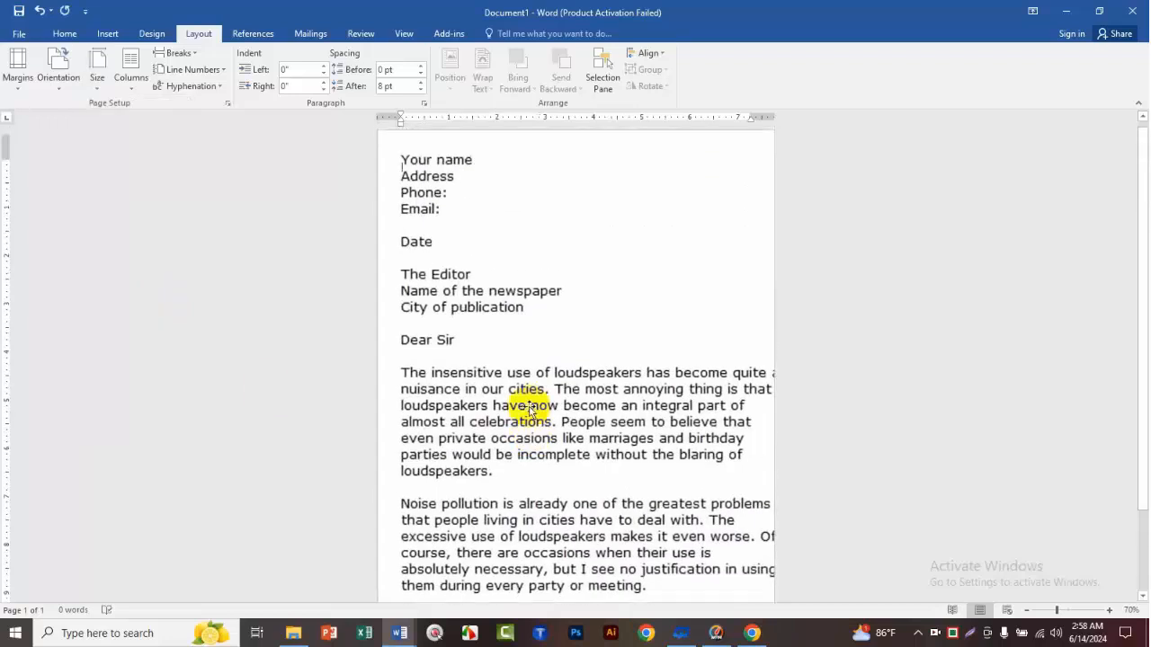
scroll(518, 405, "down", 2)
Step: Return the letter from A4 to Legal paper, 8.5" x 14", and check the selected size and the whole page
left_click(97, 79)
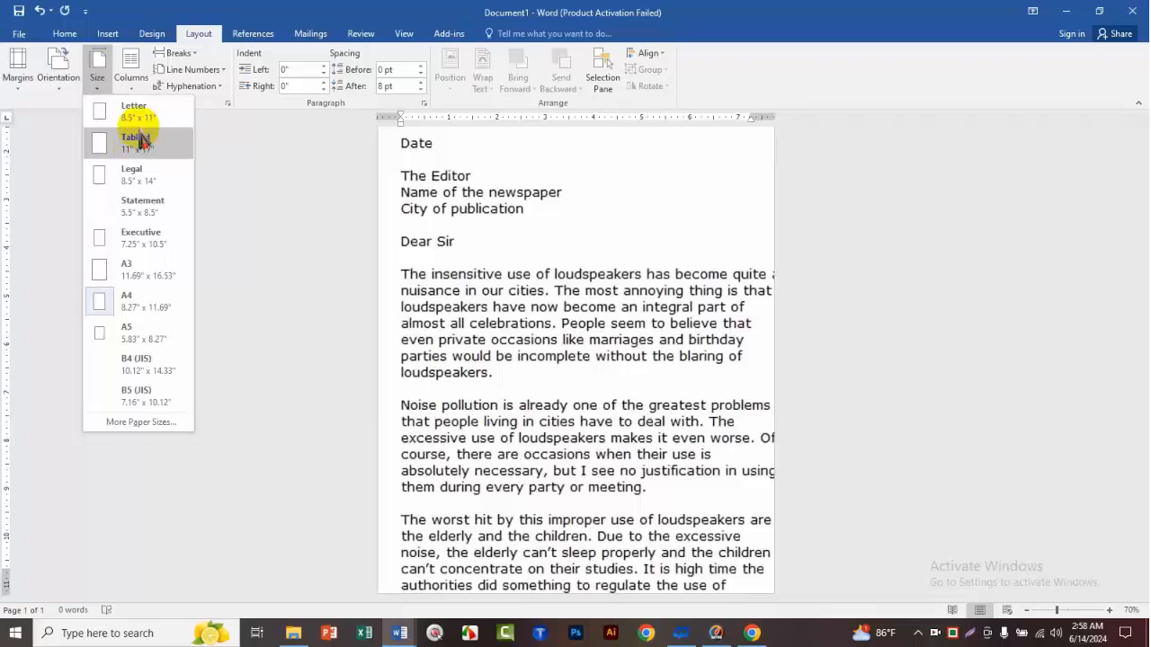
left_click(135, 175)
scroll(136, 174, "up", 2)
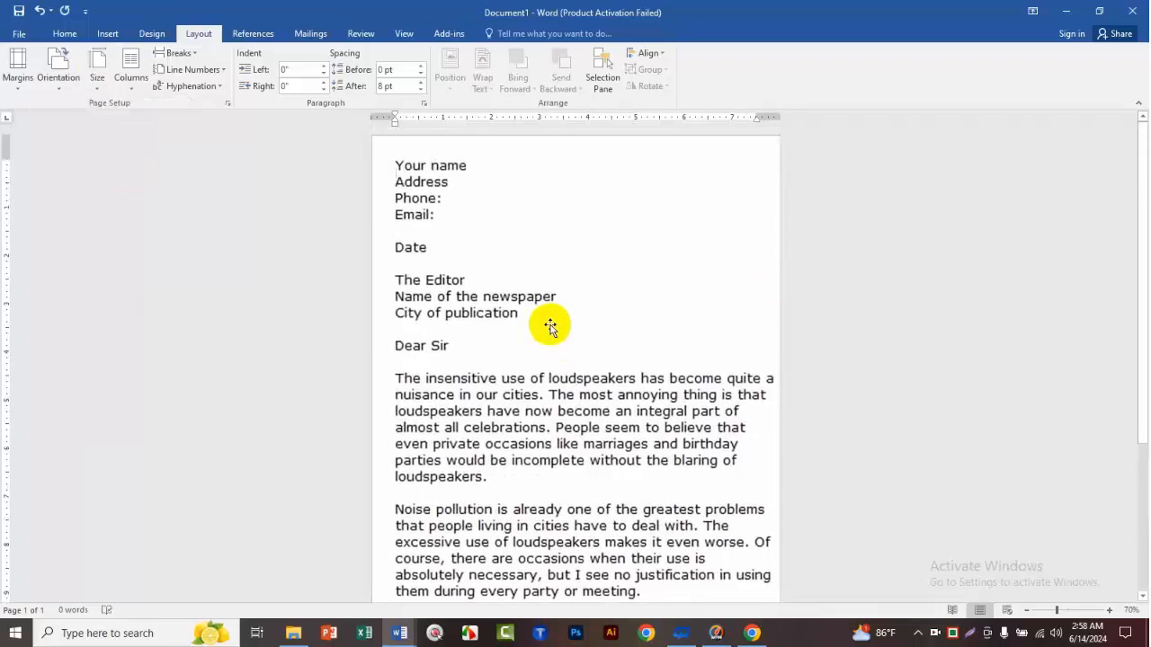
left_click(95, 64)
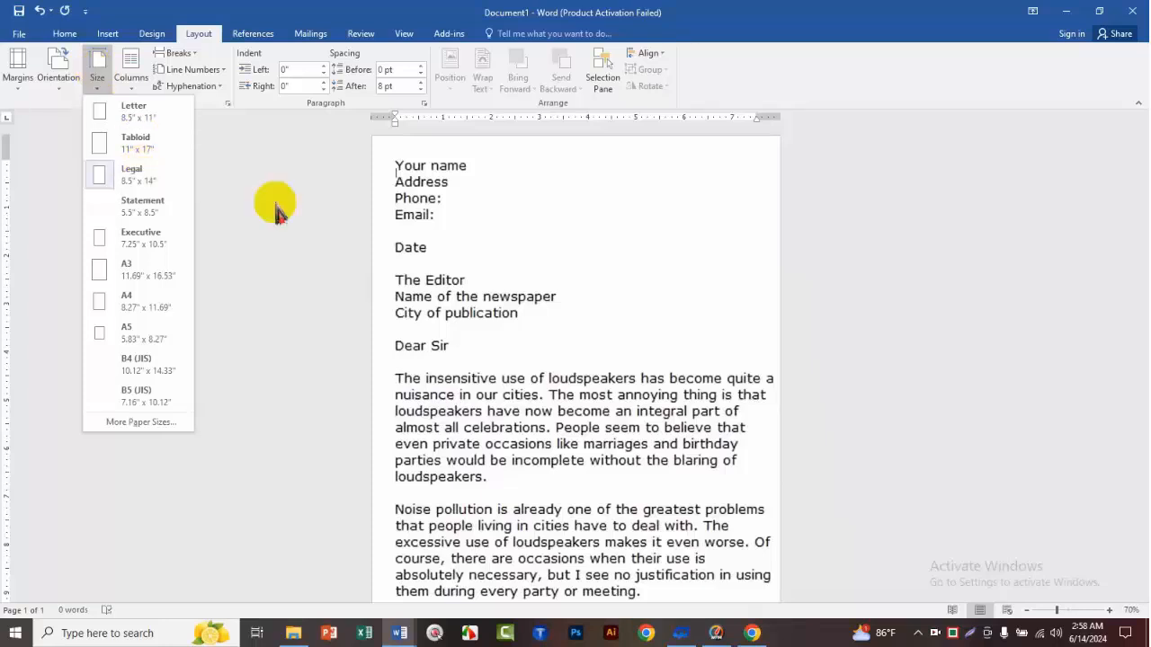
scroll(521, 264, "down", 4)
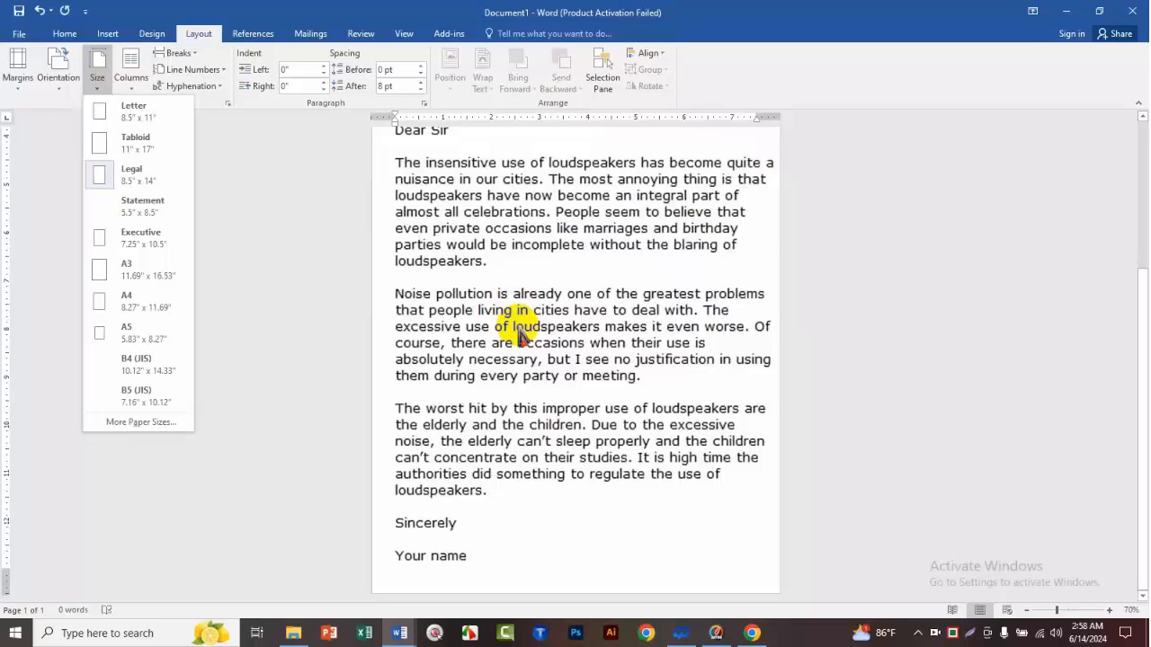